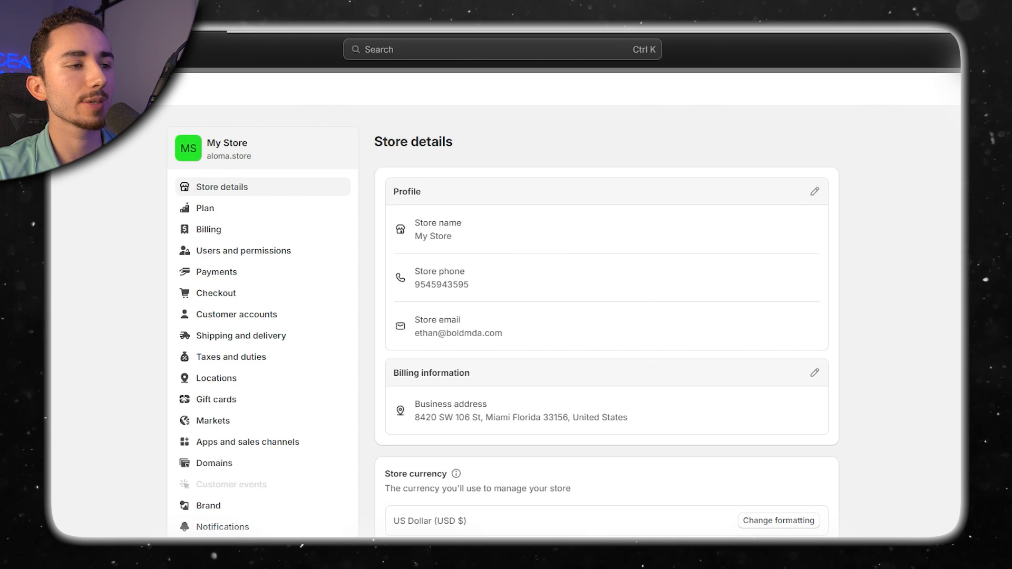
Open the store's checkout settings and review the customer contact method and customer information options.
left_click(216, 293)
scroll(506, 316, "down", 1)
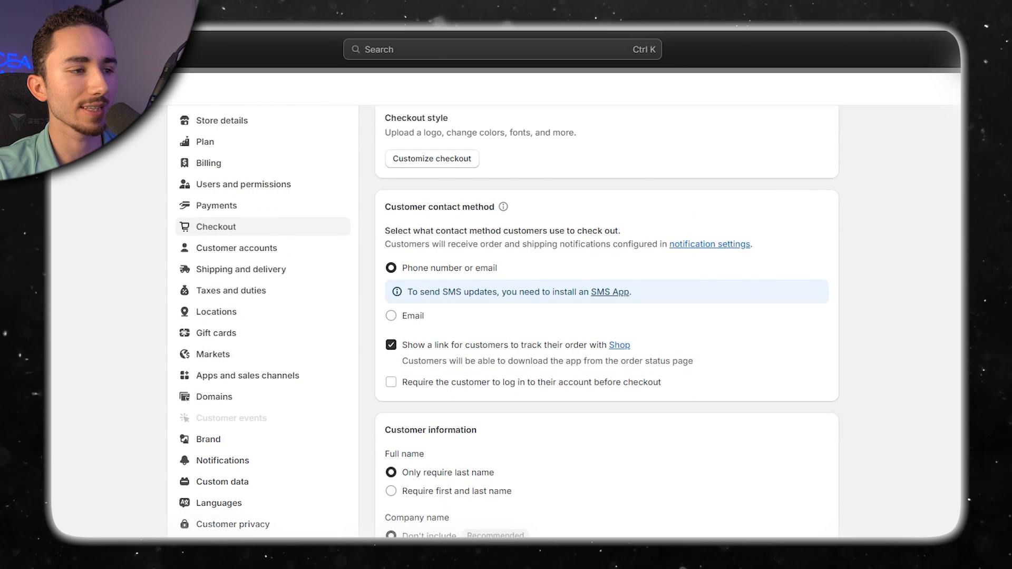
scroll(506, 316, "down", 3)
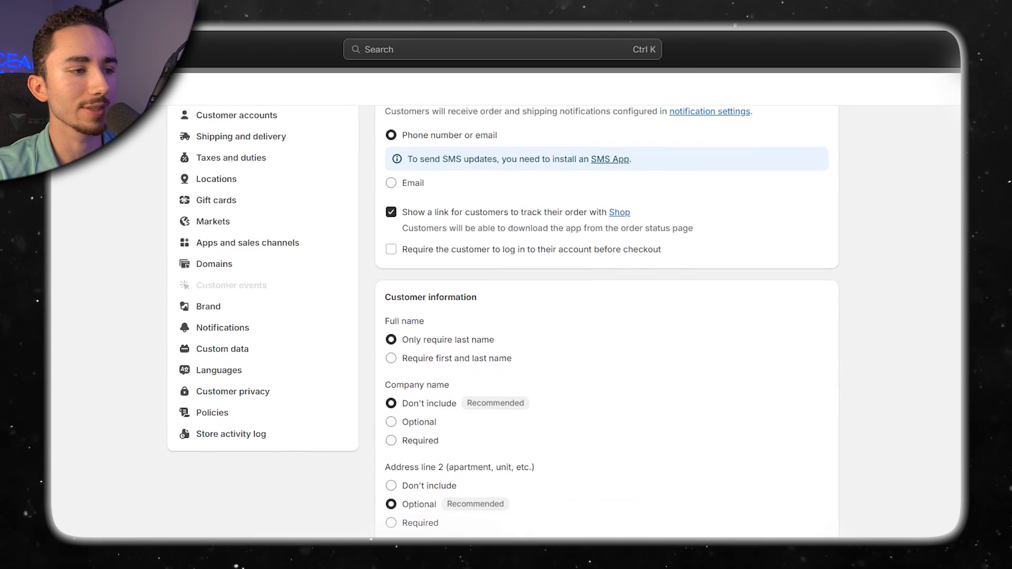
scroll(506, 317, "down", 6)
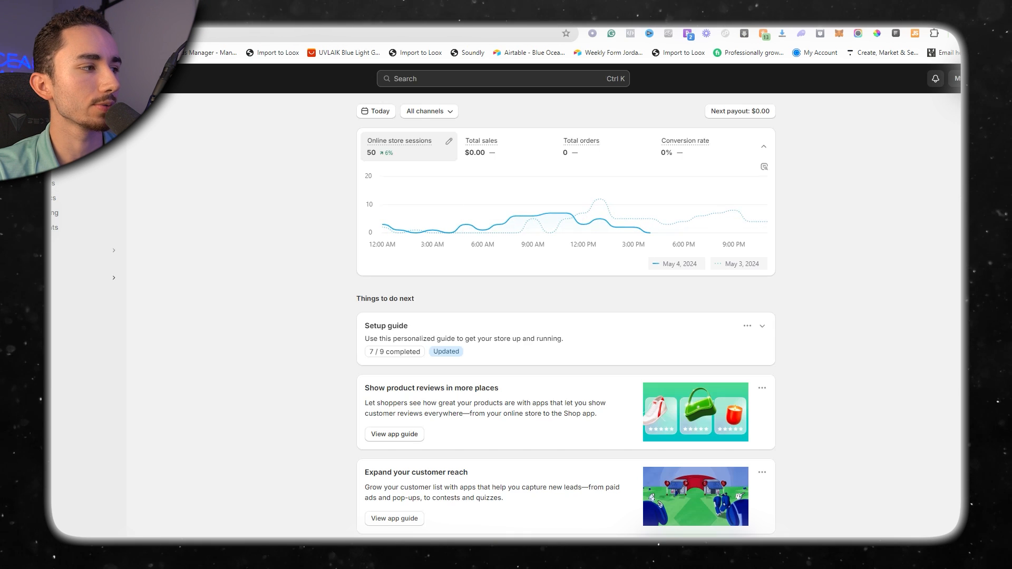
Open the Privacy Policy page from the online store's list of pages.
left_click(113, 250)
left_click(387, 140)
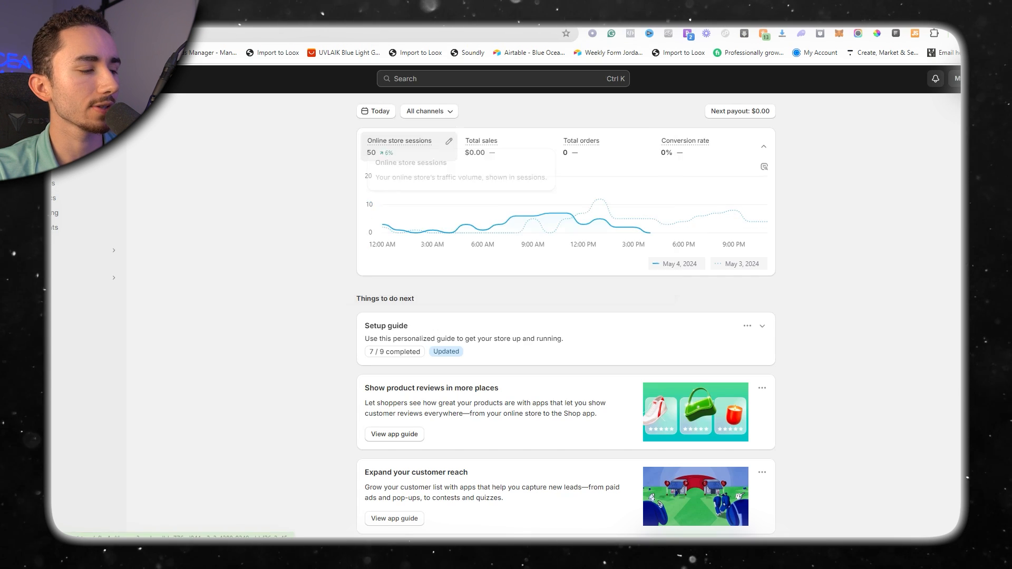
left_click(84, 314)
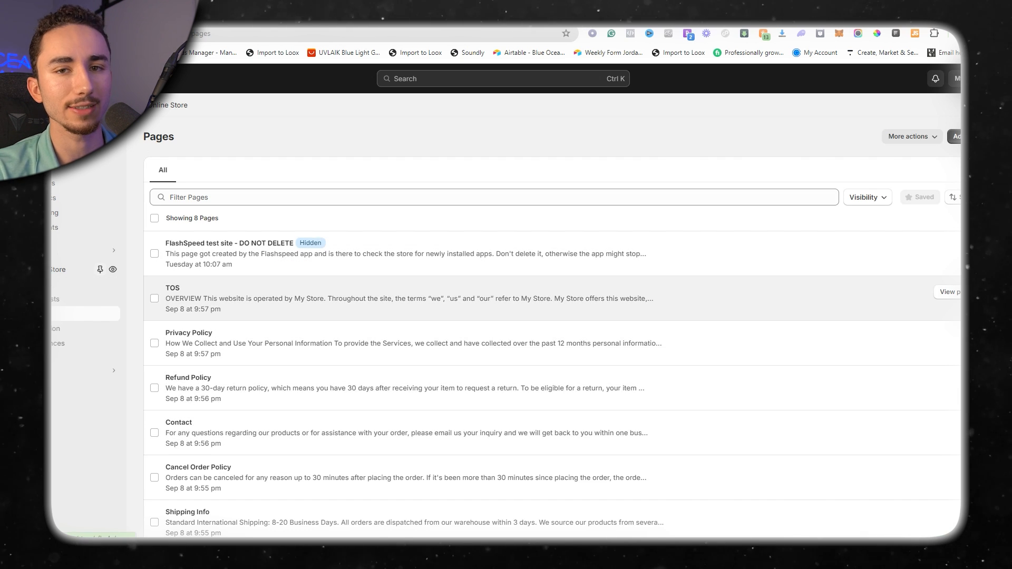
left_click(188, 333)
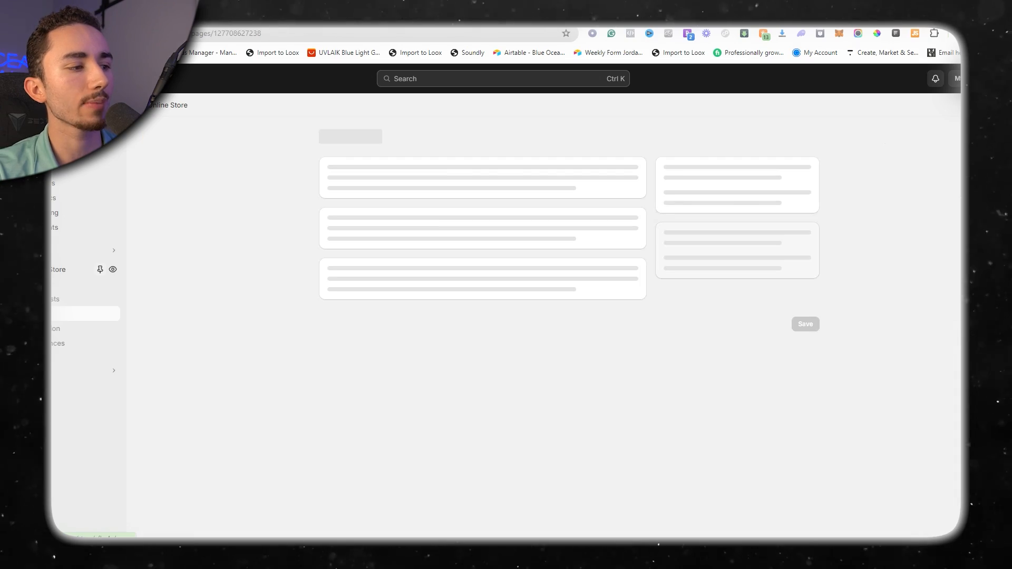
Append the copied SMS marketing, opt-in consent and cookie paragraphs to the end of the Privacy Policy content and save the page.
scroll(478, 364, "down", 15)
scroll(582, 369, "down", 17)
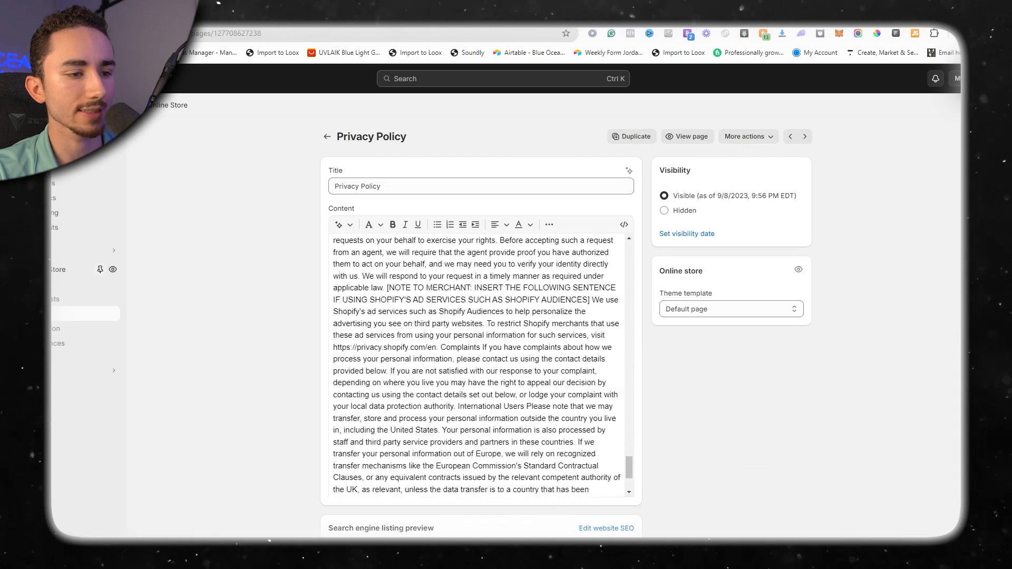
left_click(582, 374)
key("Return")
type("We value your privacy and the information you consent to share in relation to our SMS marketing service. We use this information to send you text notifications (for your order, including abandoned checkout reminders), text marketing offers, and transactional texts, including requests for reviews from us.Opt-in data and consent for text messaging will not be shared with any third parties except for messaging partners,for the purpose of enabling and operating our text messaging program.  Opt-in data and consent for text messaging will not be shared with any third-parties except for messaging partners, for the purpose of enabling and operating our text messaging program.  Our website uses cookies to keep track of items you put into your shopping cart, including when you have abandoned your checkout. This information is used to determine when to send cart reminder messages via SMS.")
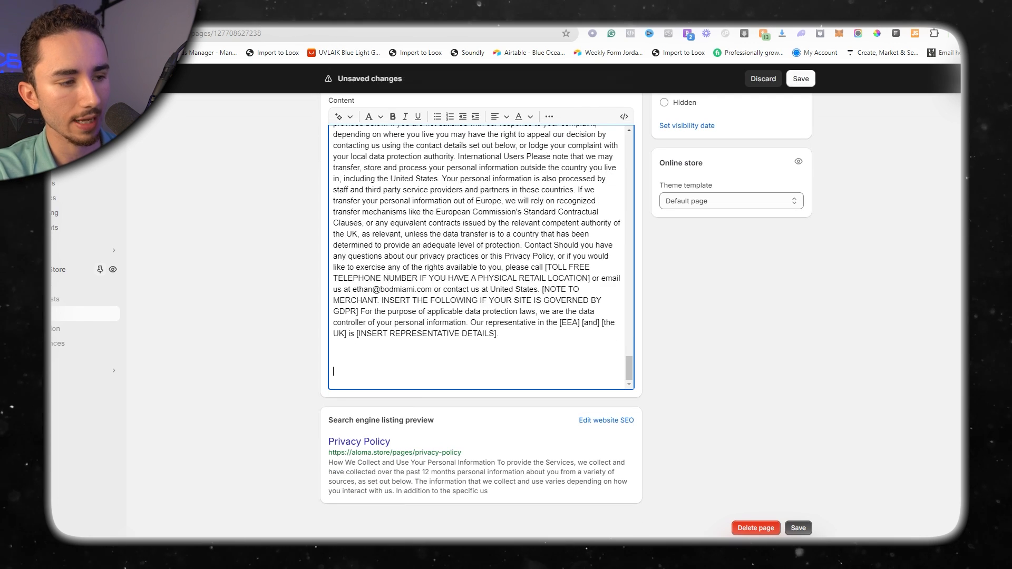
left_click(801, 79)
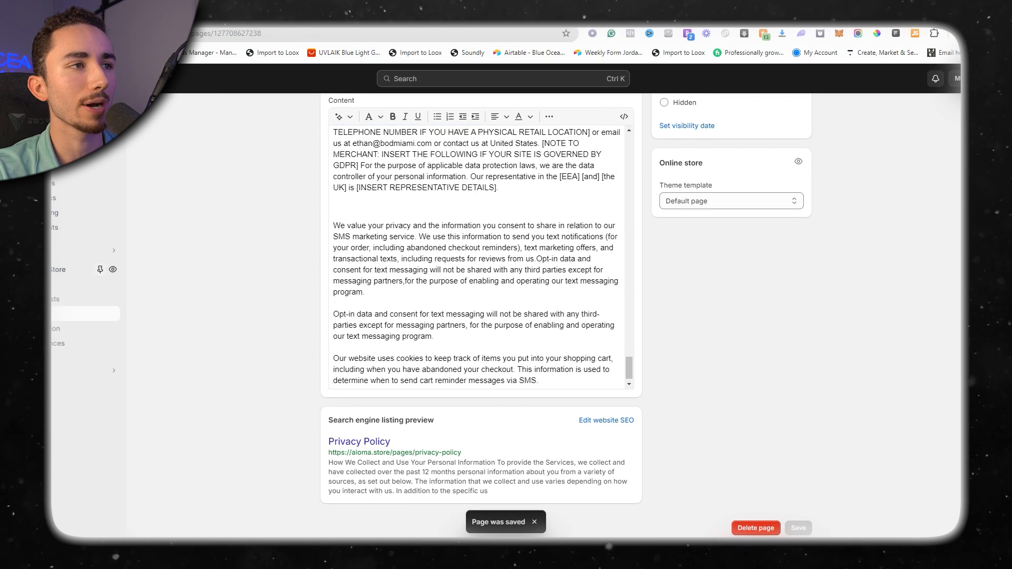
Switch to Yotpo SMS & Email and check the global sending numbers in the settings and the toll-free verification notice on the home dashboard.
key("ctrl+Tab")
scroll(502, 301, "down", 12)
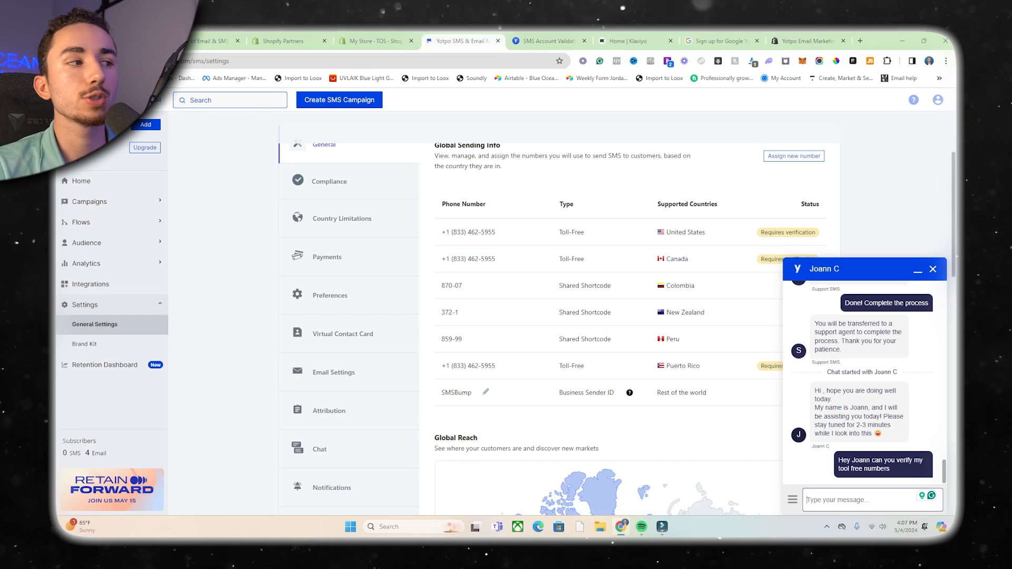
left_click(81, 181)
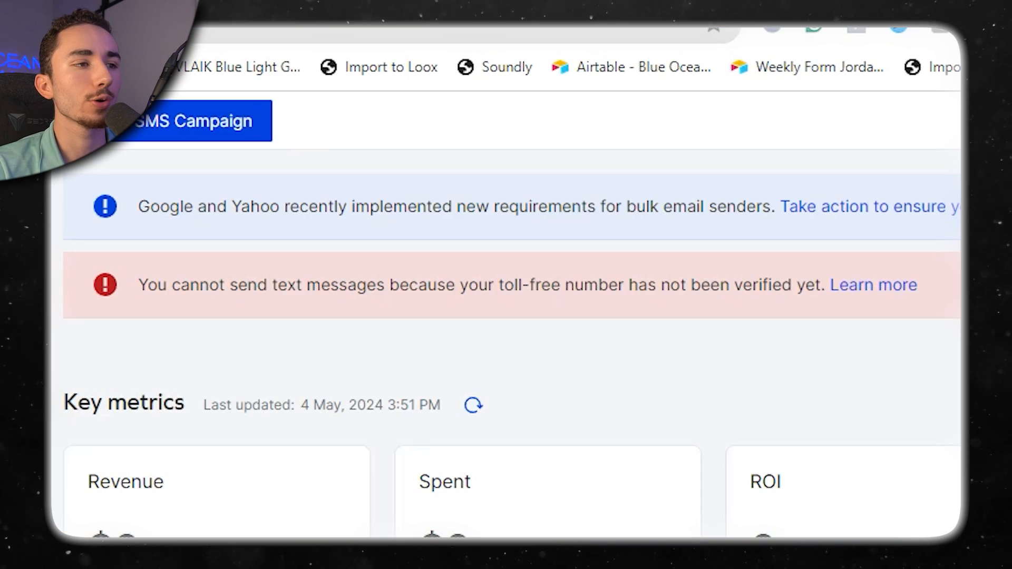
left_click_drag(433, 165, 568, 166)
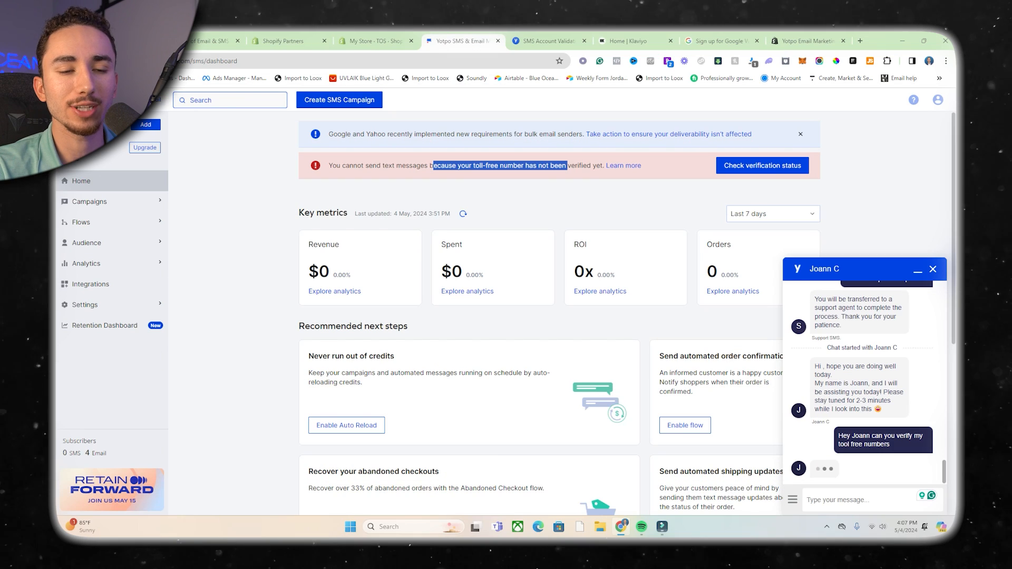
Read back through the support chat's instructions on enabling SMS opt-in at checkout and updating the privacy policy.
scroll(865, 379, "up", 10)
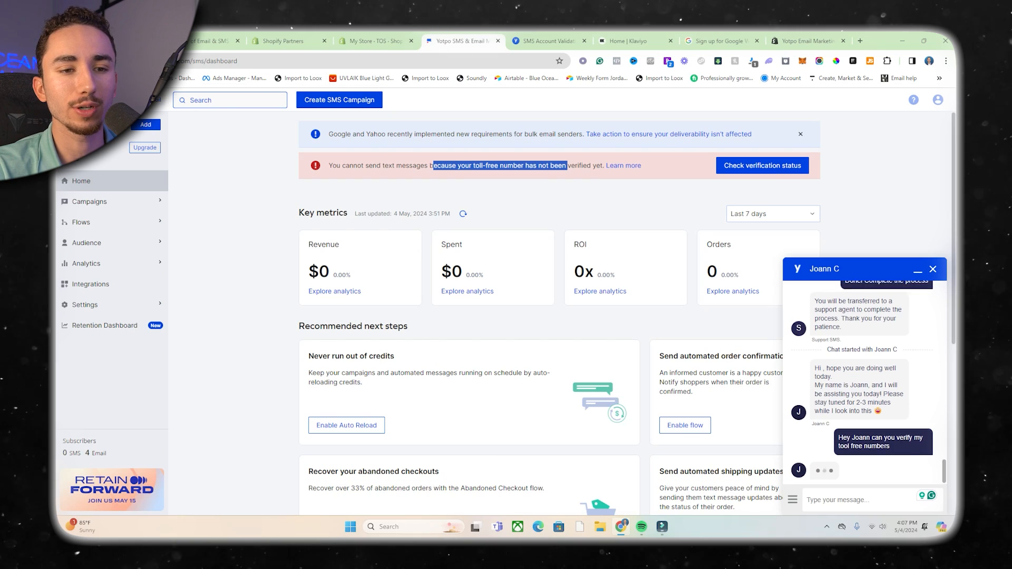
scroll(859, 361, "up", 3)
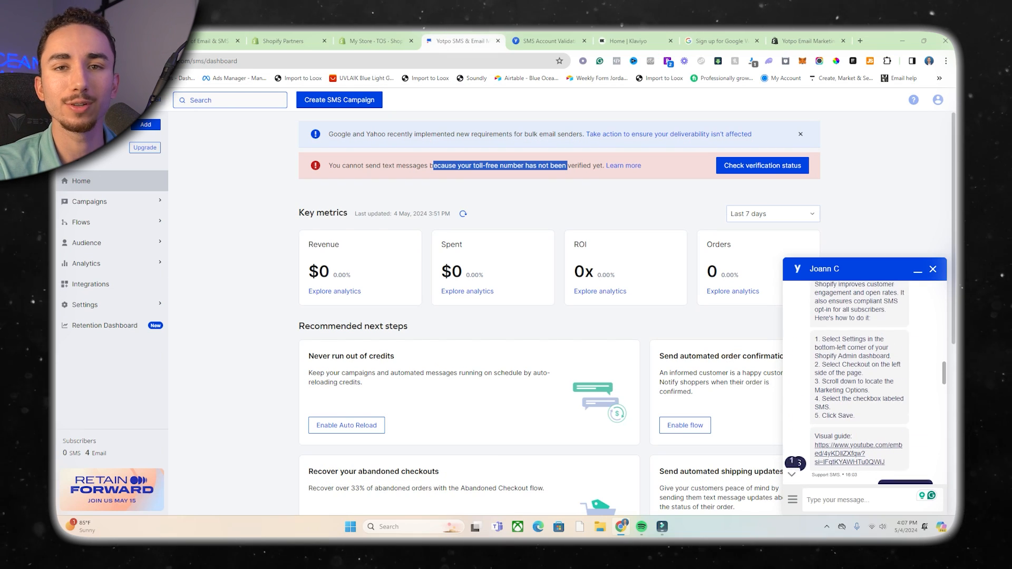
scroll(860, 361, "down", 2)
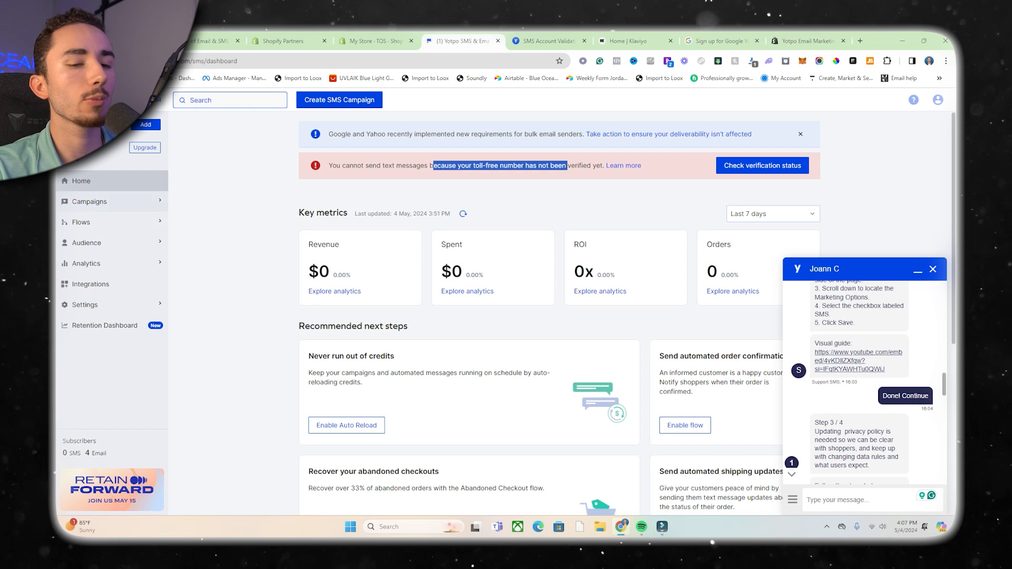
scroll(558, 316, "down", 6)
scroll(860, 369, "down", 14)
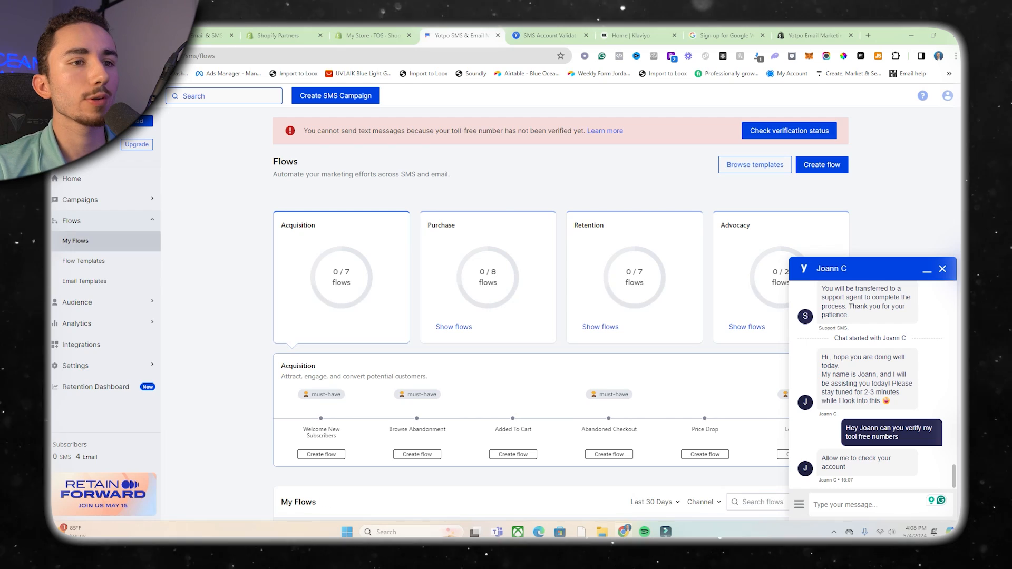
Start customizing a flow from the Abandoned Checkout (International and US) template.
left_click(755, 164)
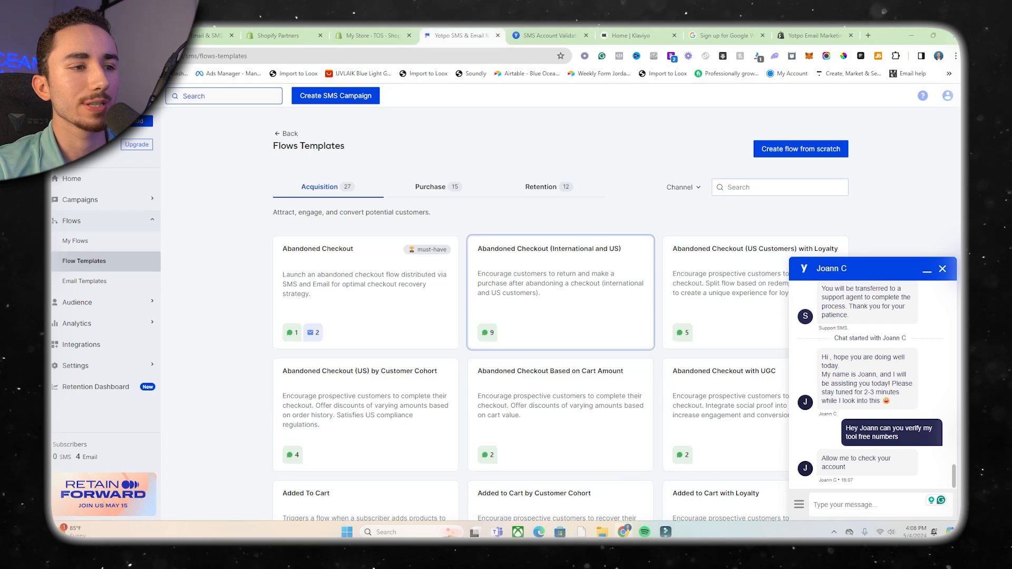
left_click(560, 293)
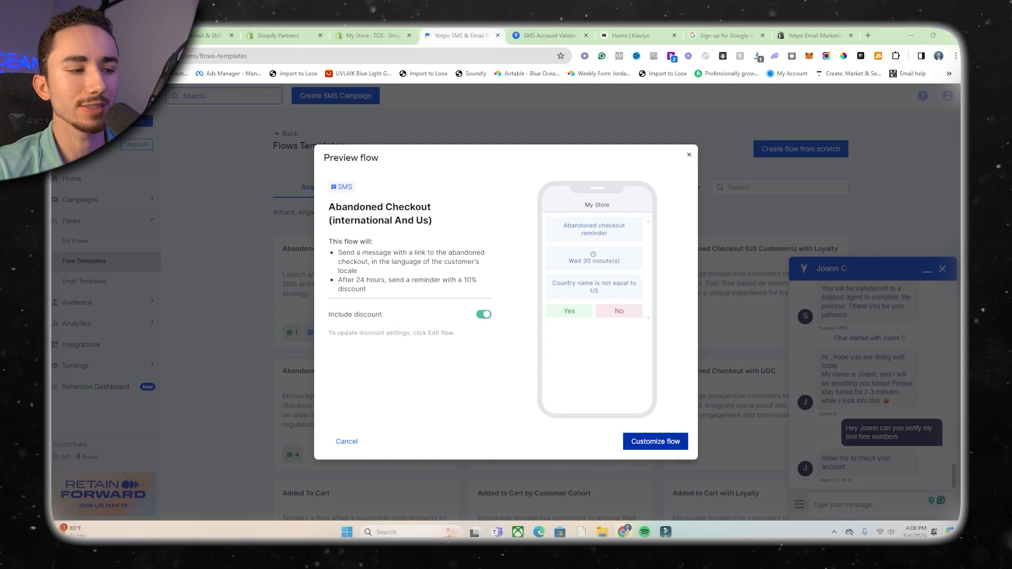
left_click(655, 442)
Examine the abandoned checkout flow's country conditions, SMS actions and delays.
scroll(556, 324, "down", 7)
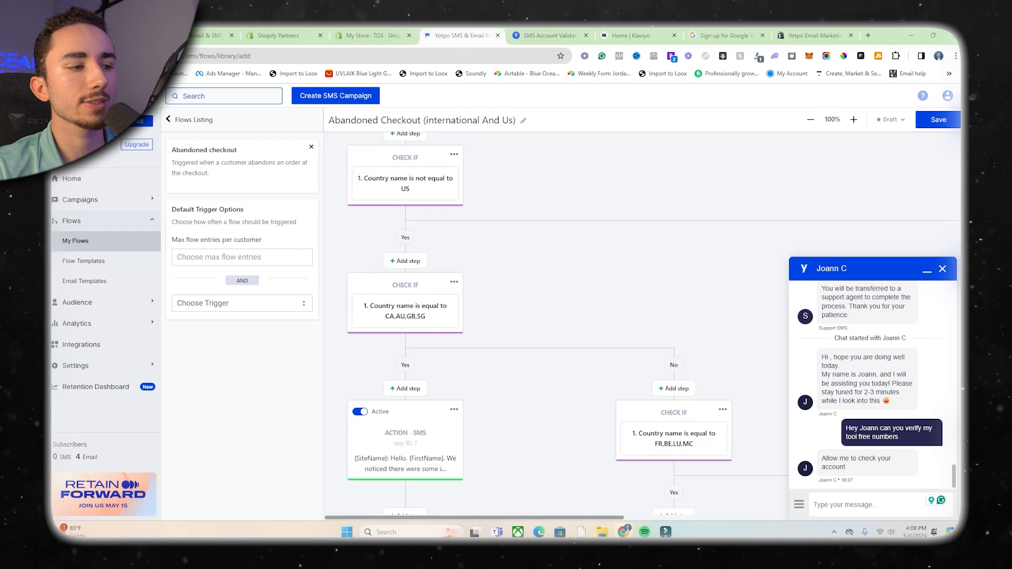
scroll(556, 324, "down", 6)
scroll(556, 324, "up", 7)
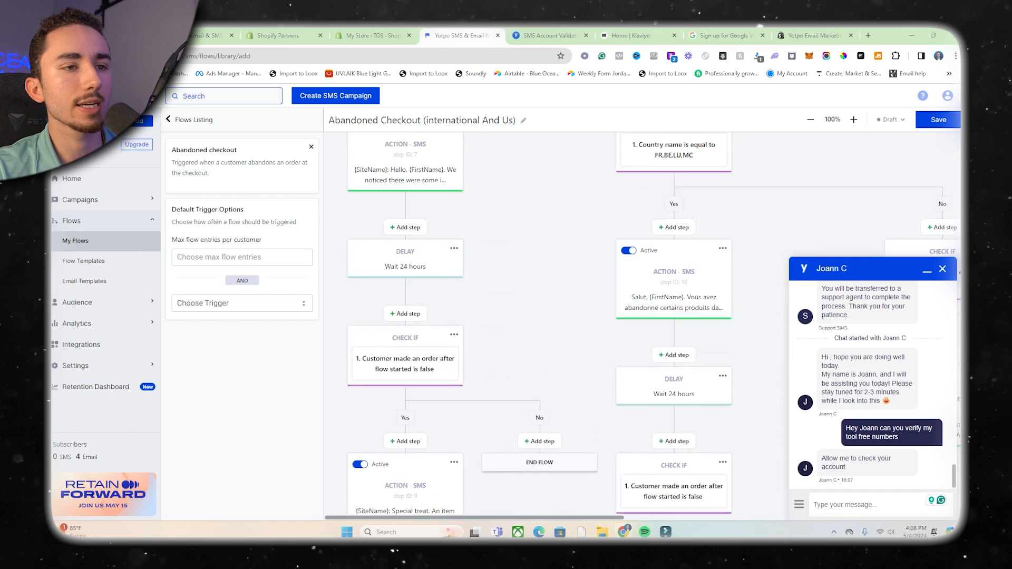
scroll(556, 325, "up", 3)
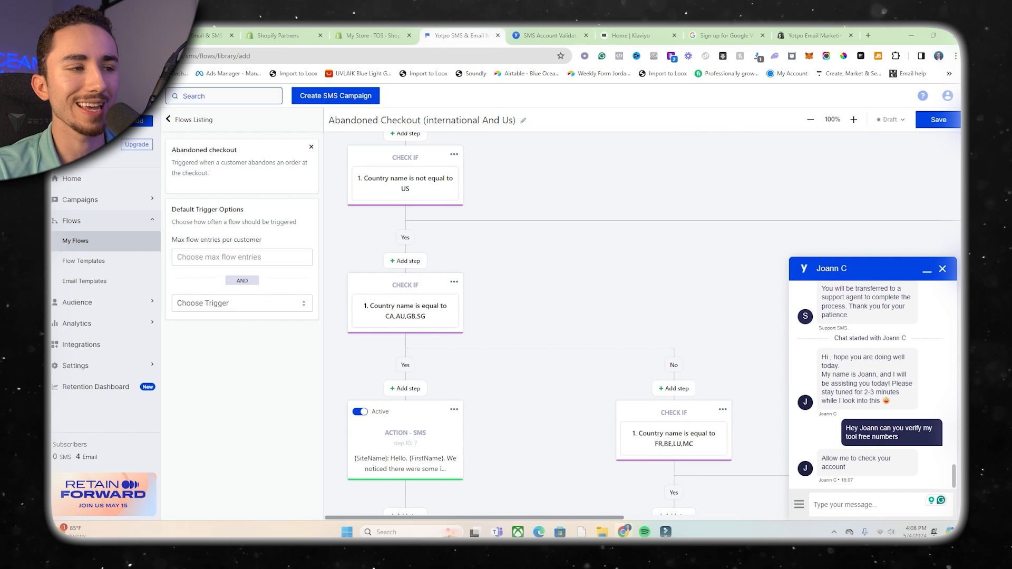
scroll(556, 324, "up", 3)
scroll(556, 325, "down", 3)
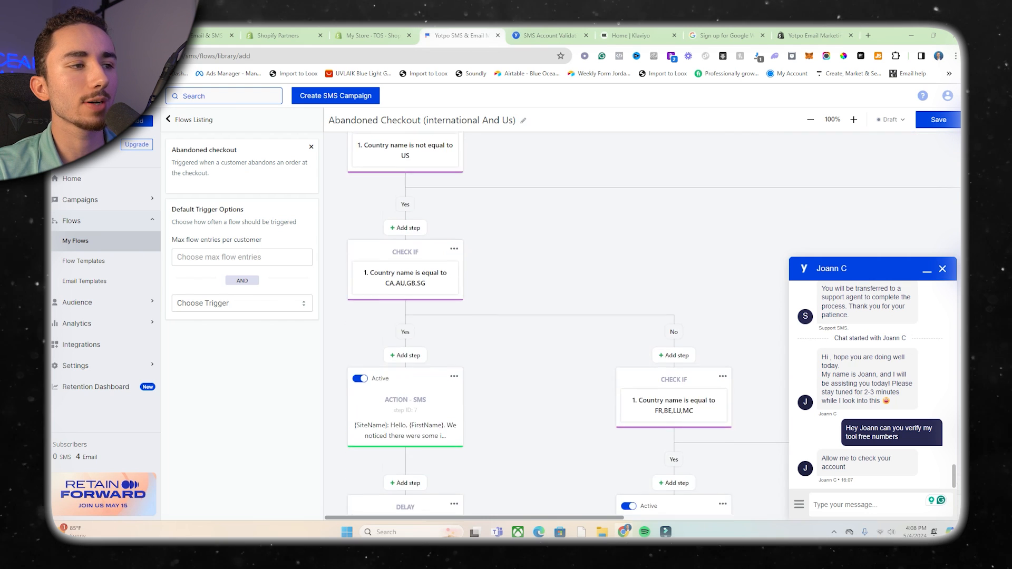
Replace the text message in the SMS action with step ID 20 with the copied cart reminder offering 15% off with code "ALOMA15".
scroll(556, 324, "right", 10)
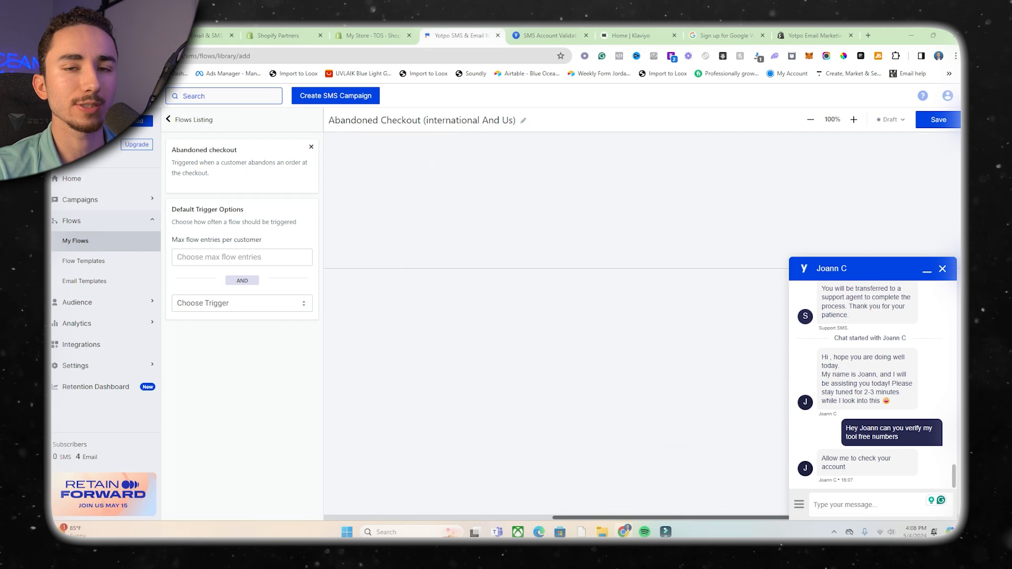
scroll(556, 324, "down", 4)
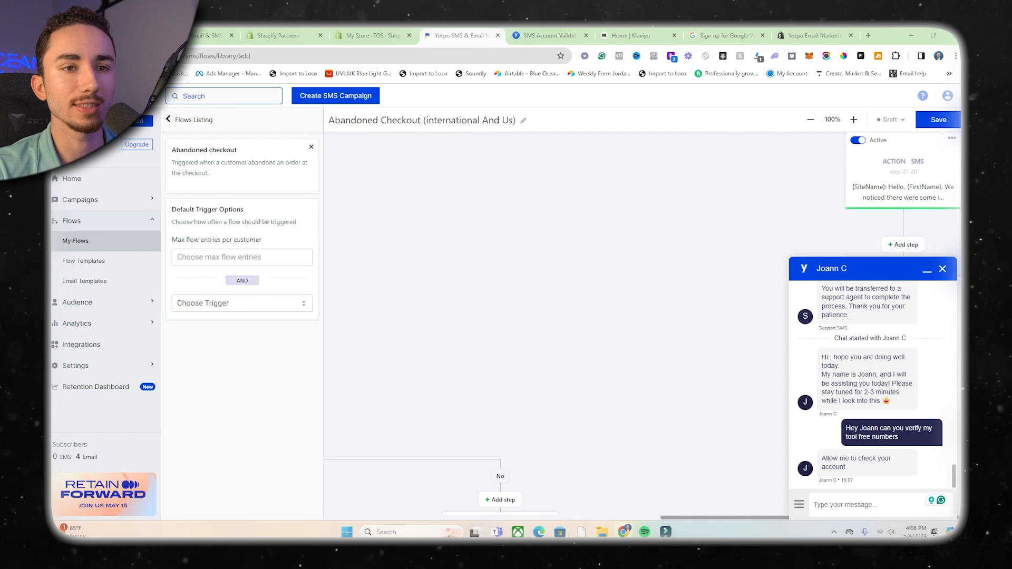
left_click(903, 182)
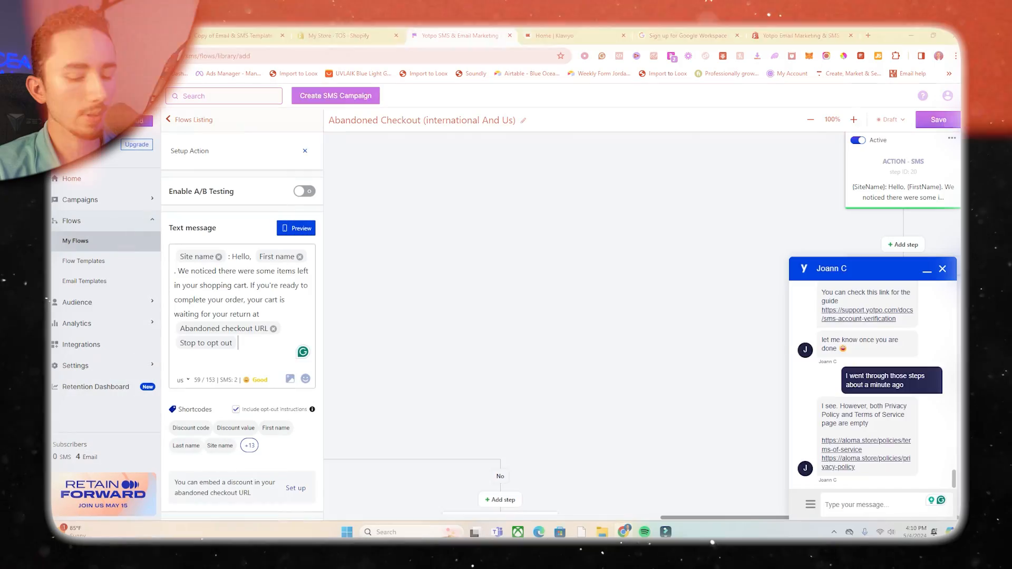
type("Hey, First name, we noticed there were some items left in your shopping cart! Before your cart expires, you can use discount code \"ALOMA15\" at checkout to save 15% off your order! Abandoned checkout URL Reply STOP to opt out")
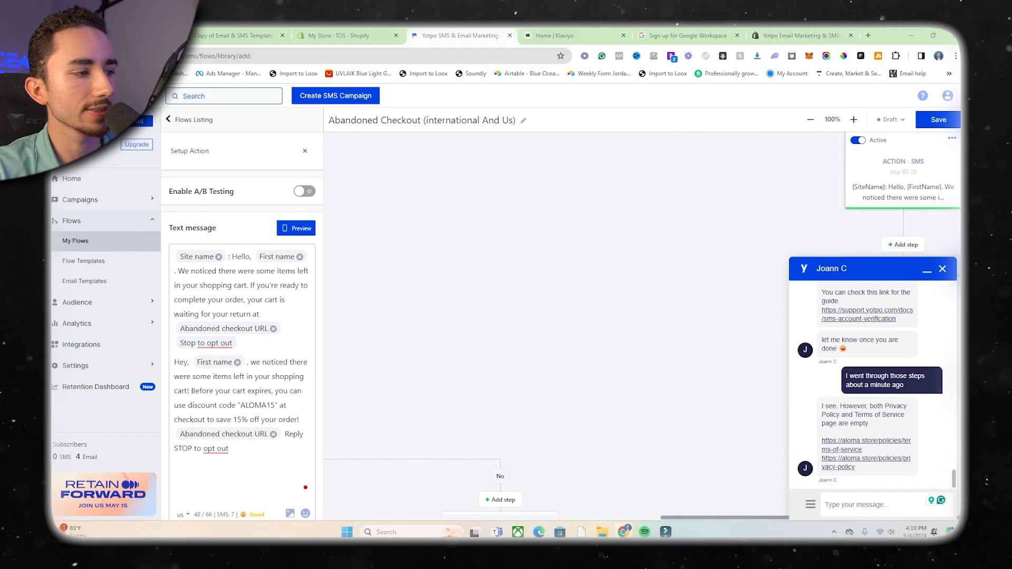
scroll(242, 316, "down", 1)
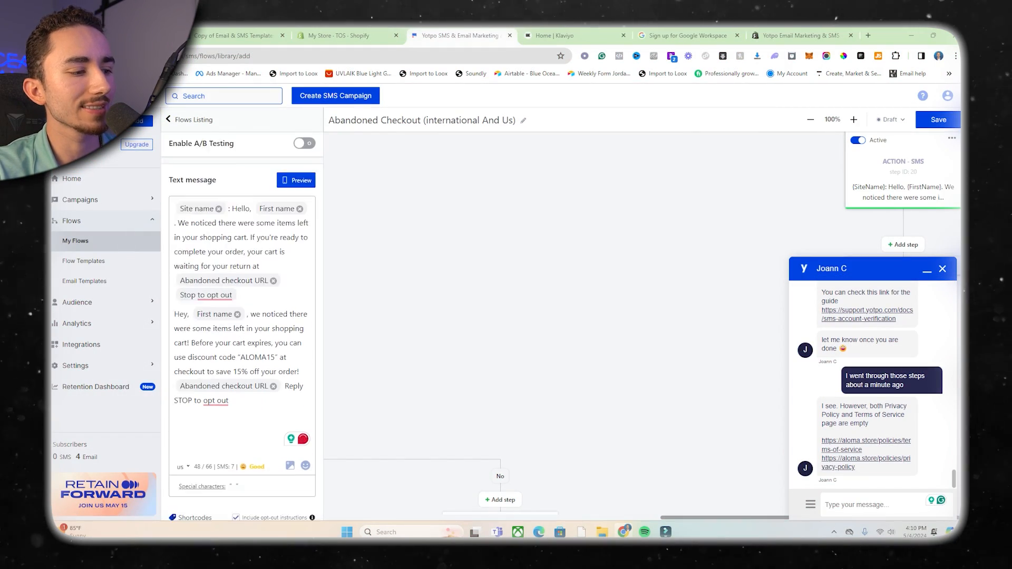
scroll(242, 316, "down", 2)
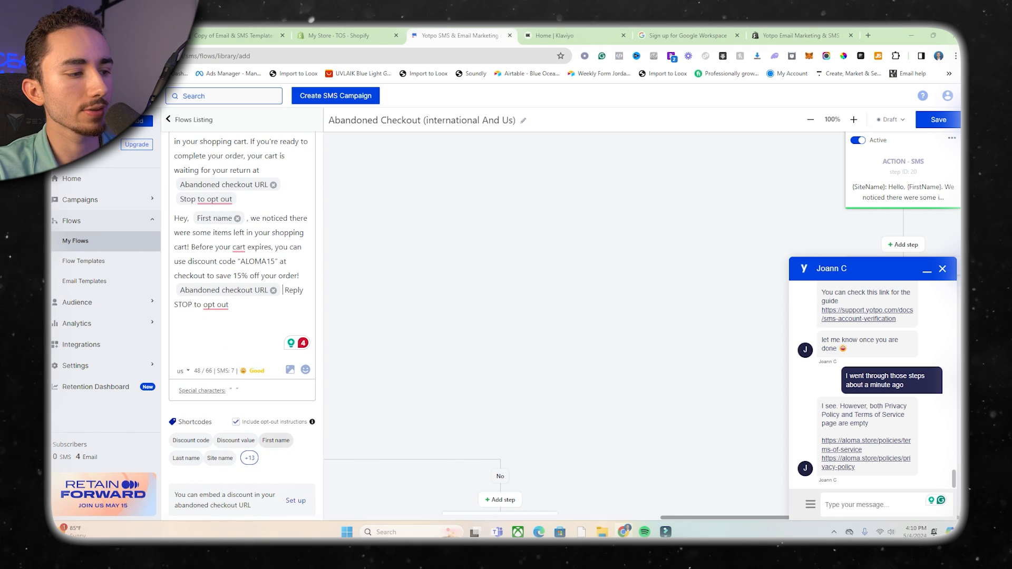
scroll(276, 443, "up", 1)
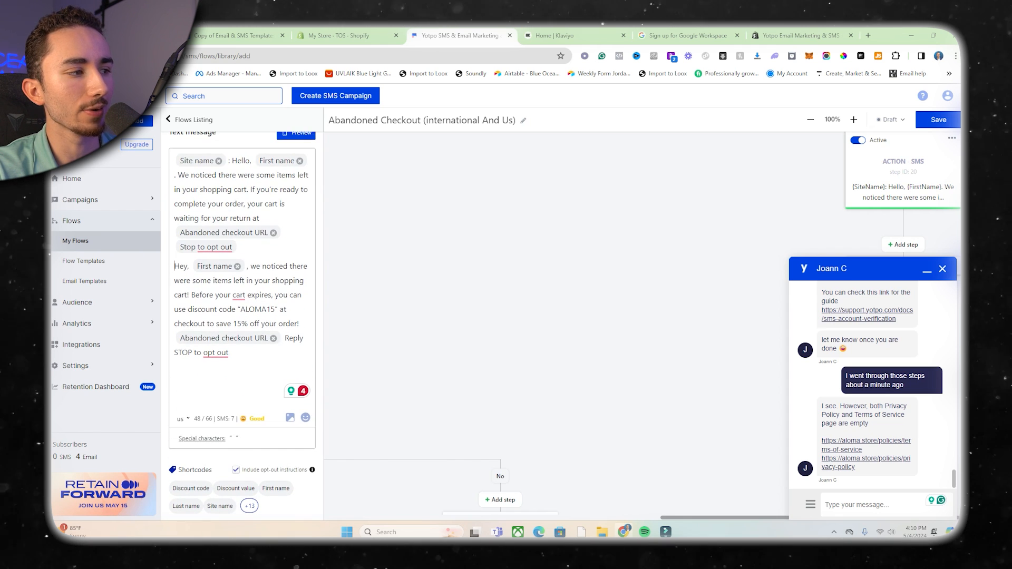
left_click_drag(239, 248, 177, 159)
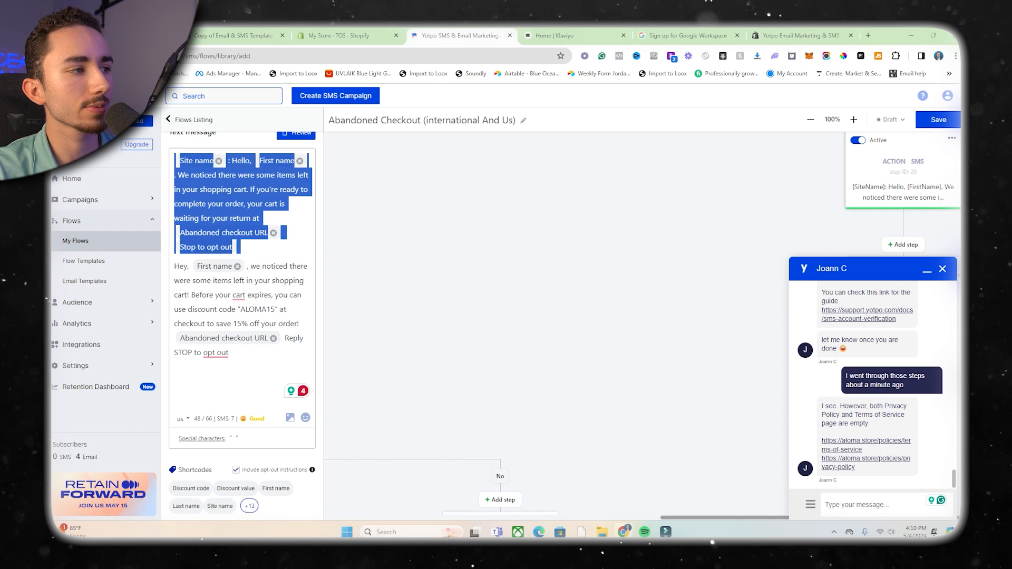
key("BackSpace")
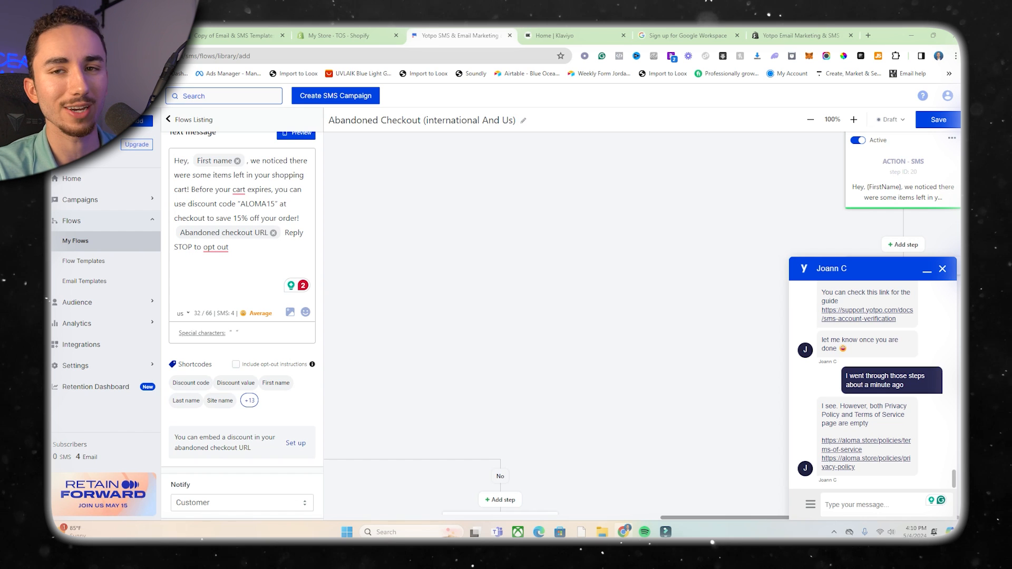
Replace the message's written "Reply STOP to opt out" with the built-in opt-out instructions and adjust the line spacing before them.
left_click_drag(230, 247, 284, 233)
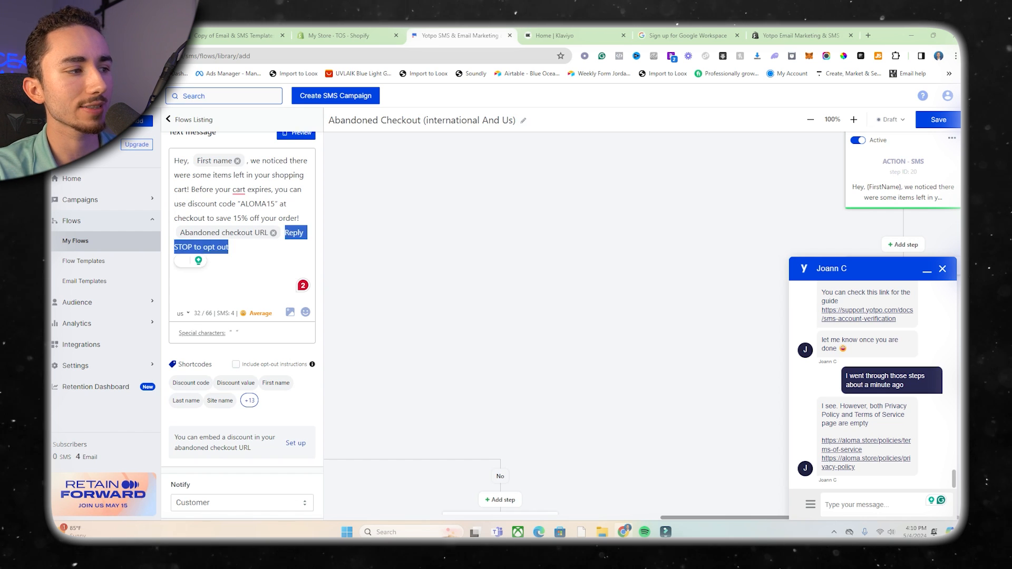
key("BackSpace")
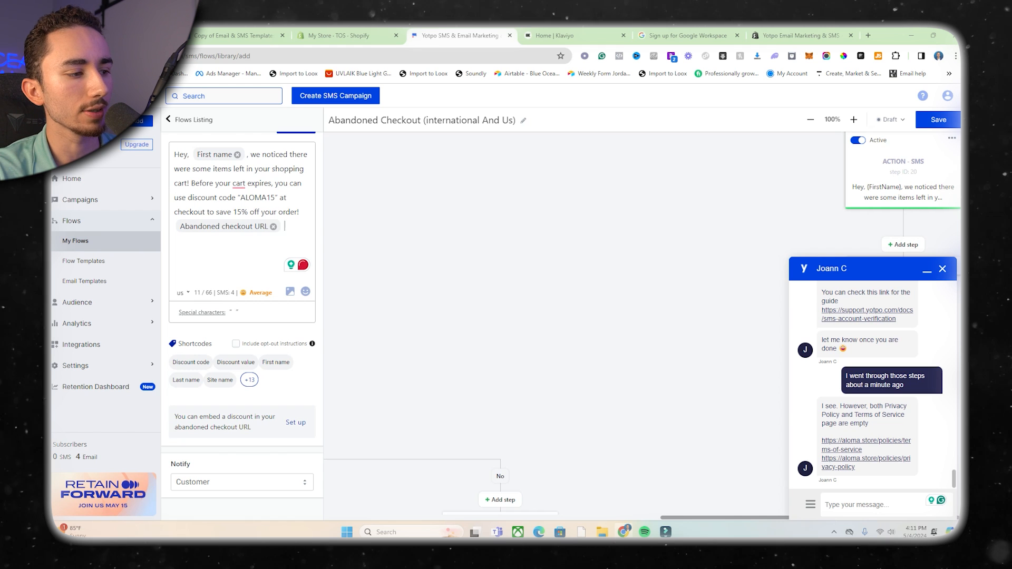
left_click(236, 344)
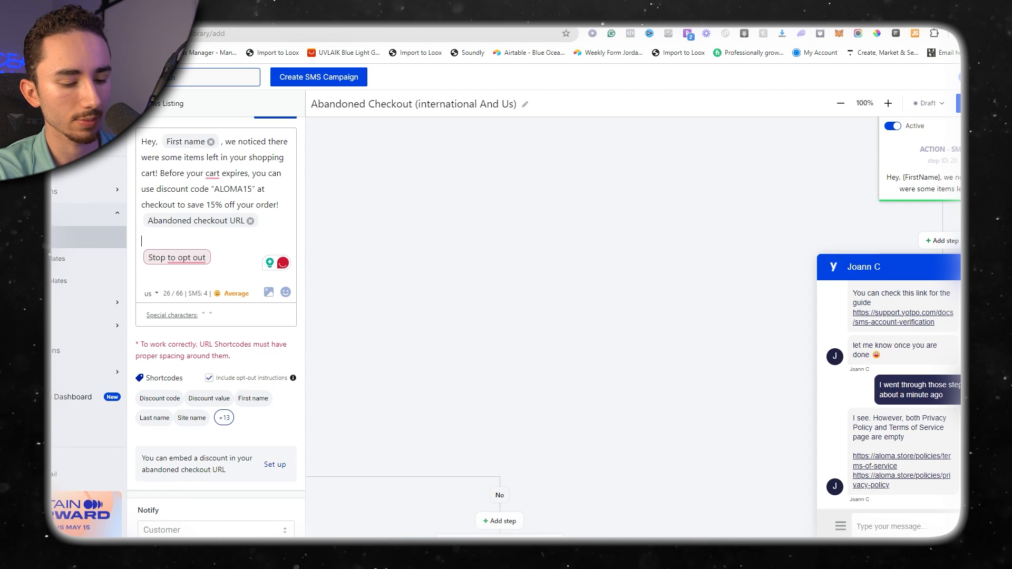
key("BackSpace")
key("Return")
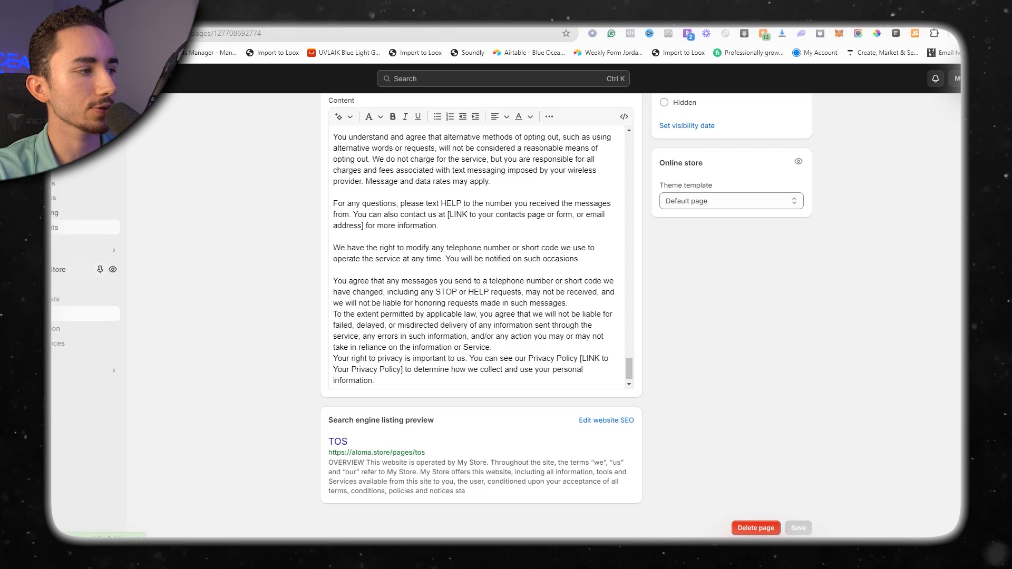
Switch to the discounts in the Shopify admin and start creating an amount off order discount.
left_click(68, 228)
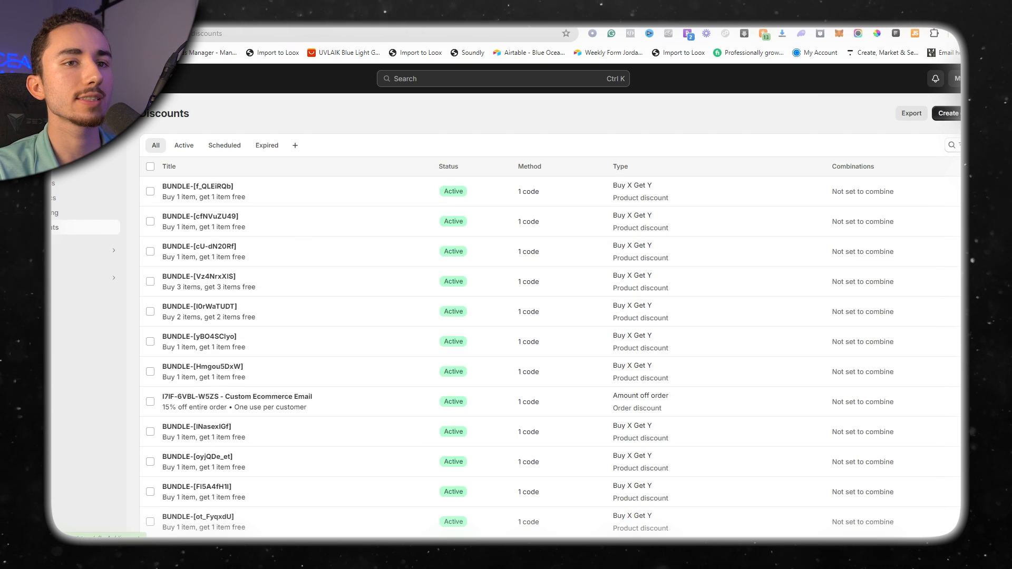
left_click(949, 113)
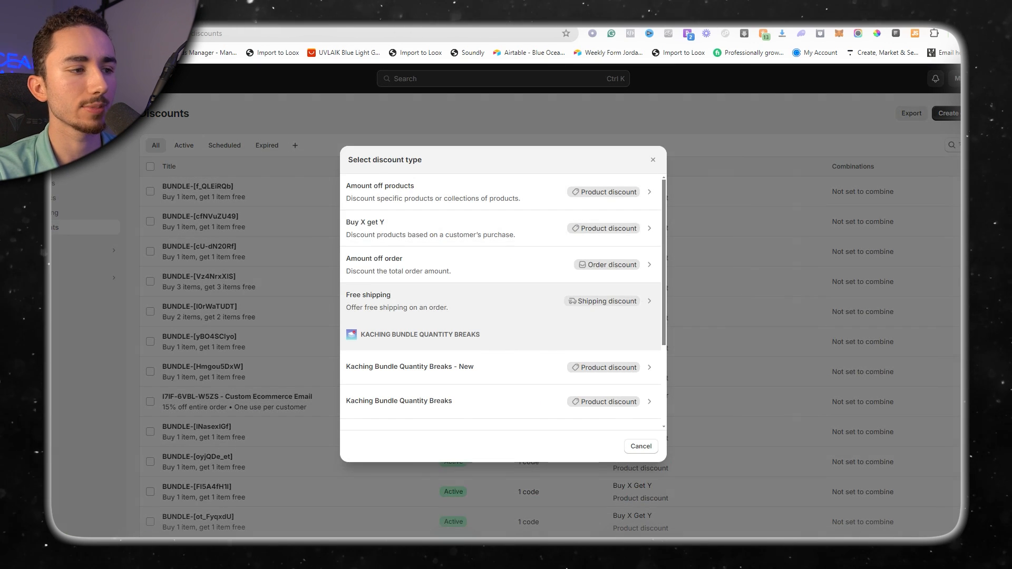
left_click(501, 301)
left_click(949, 114)
scroll(501, 265, "down", 3)
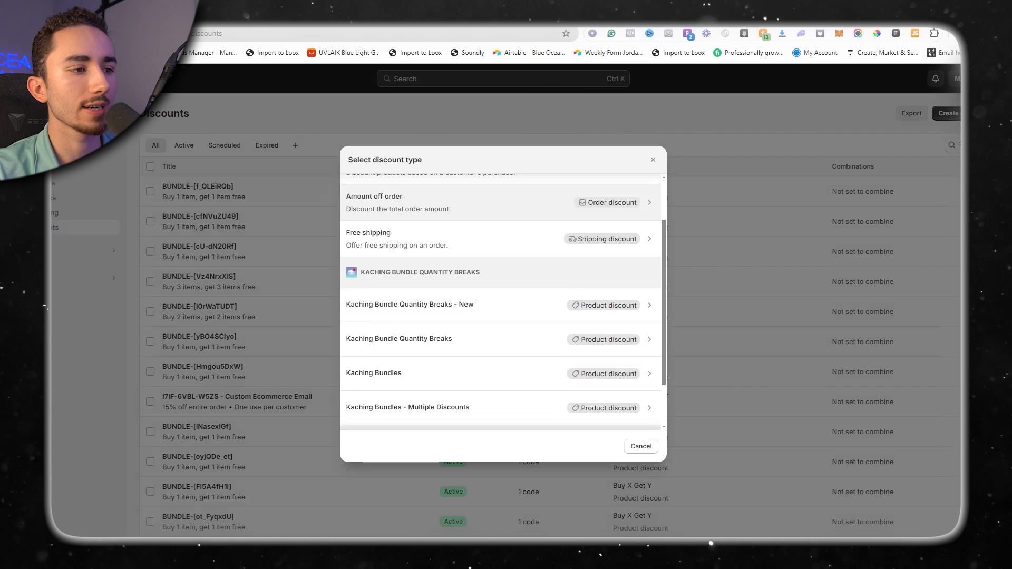
scroll(500, 265, "up", 3)
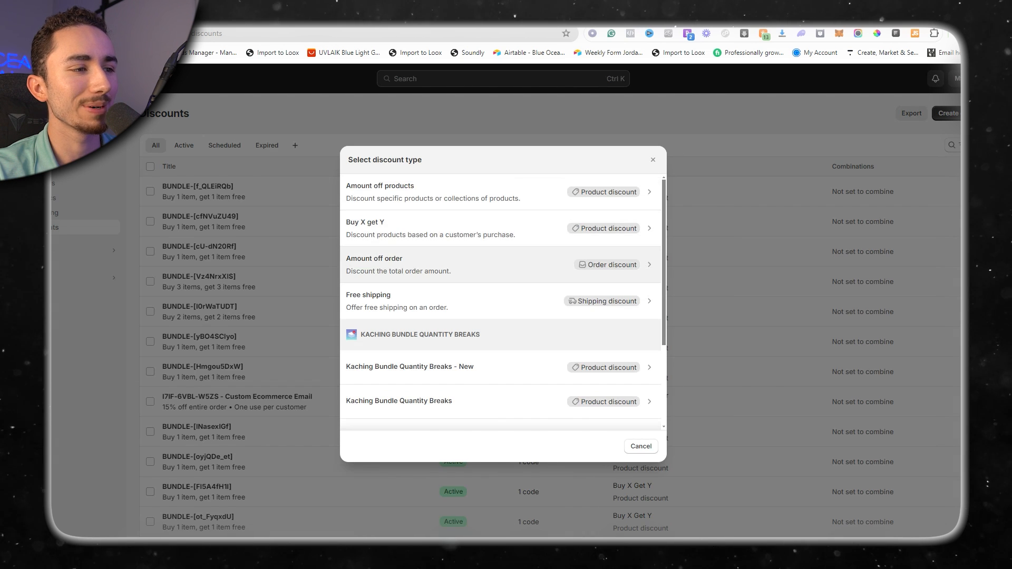
left_click(501, 264)
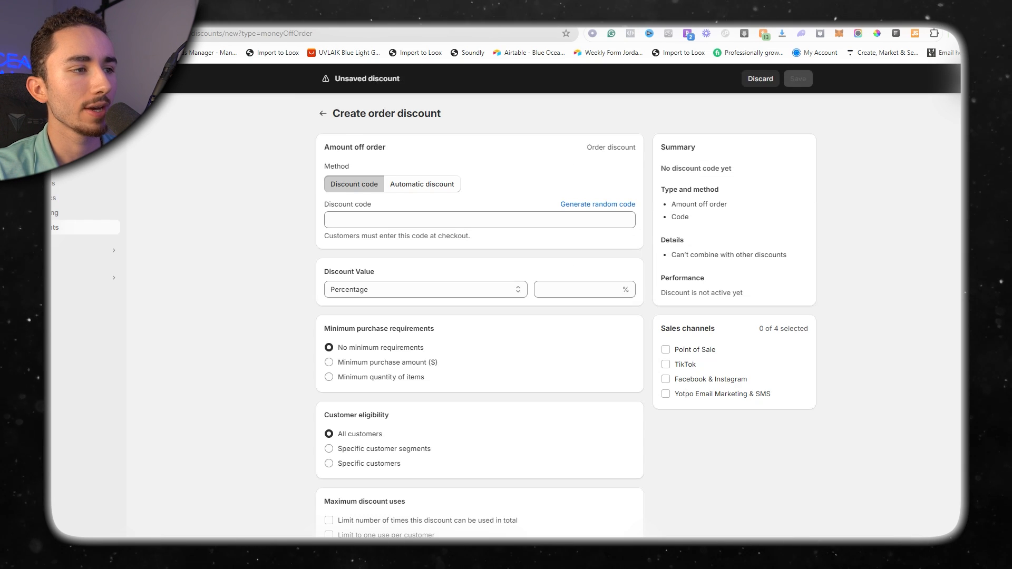
Set up the order discount with the discount code "ALOMA15" and a value of 15 percent.
left_click(421, 184)
left_click(355, 184)
left_click(480, 220)
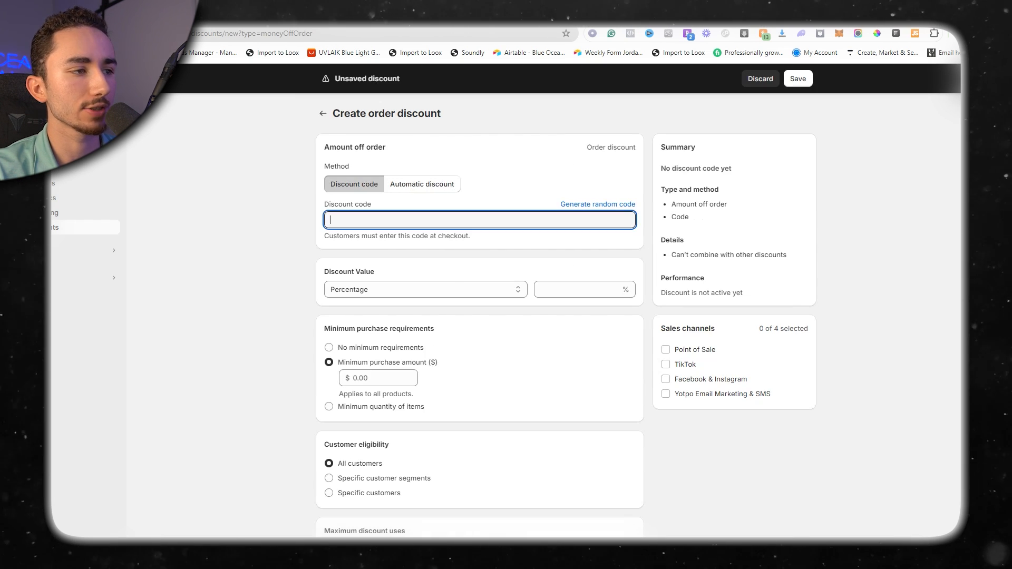
type("ALOMA15")
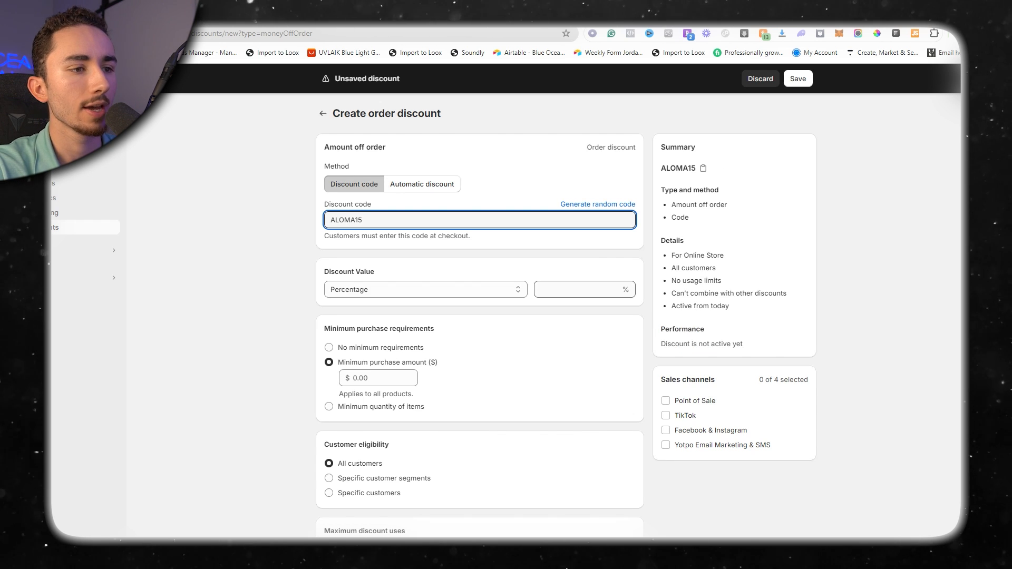
left_click(578, 290)
type("15")
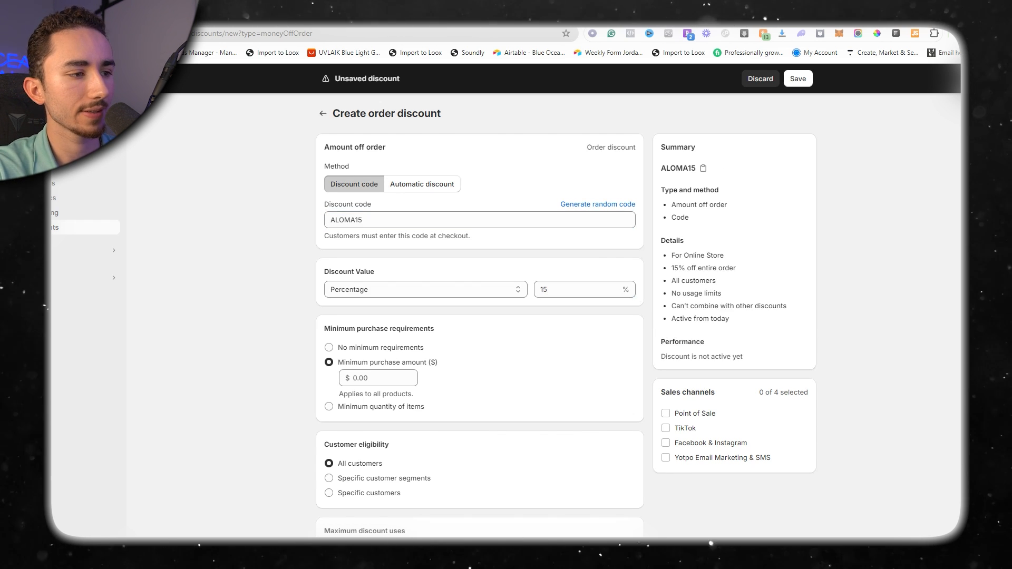
Set the discount's minimum purchase requirements to "No minimum requirements" and save the discount.
scroll(577, 289, "down", 3)
scroll(479, 316, "down", 2)
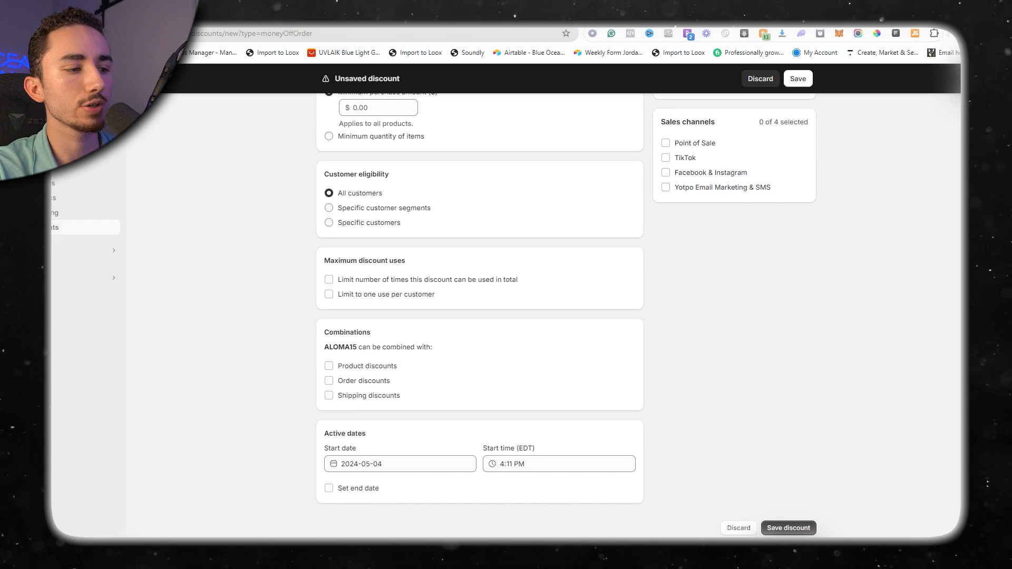
left_click(798, 78)
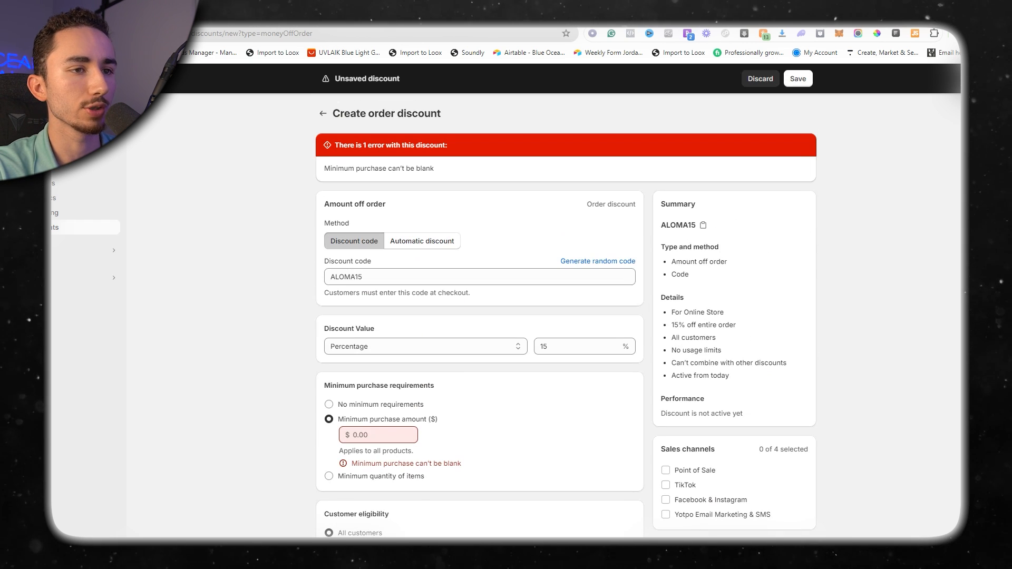
left_click(329, 405)
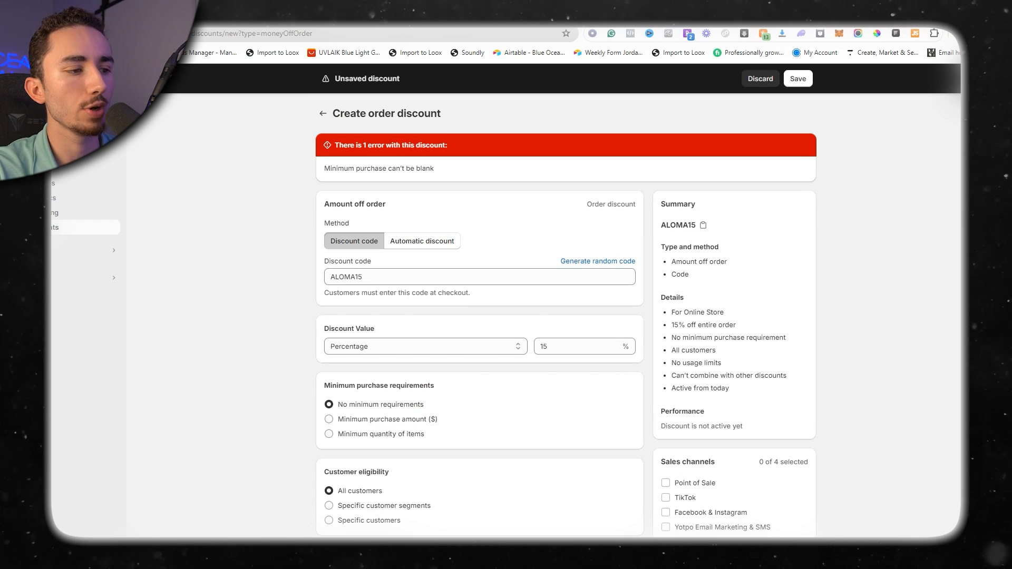
left_click(798, 78)
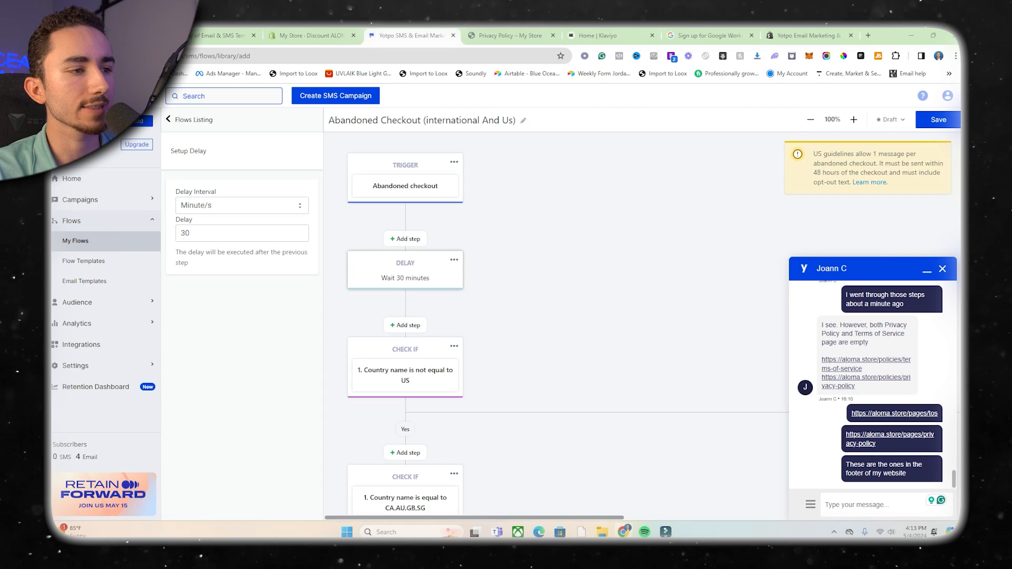
Back in the Yotpo flow, set the delay after the abandoned checkout trigger to 10 minutes and save the flow.
double_click(185, 233)
type("10")
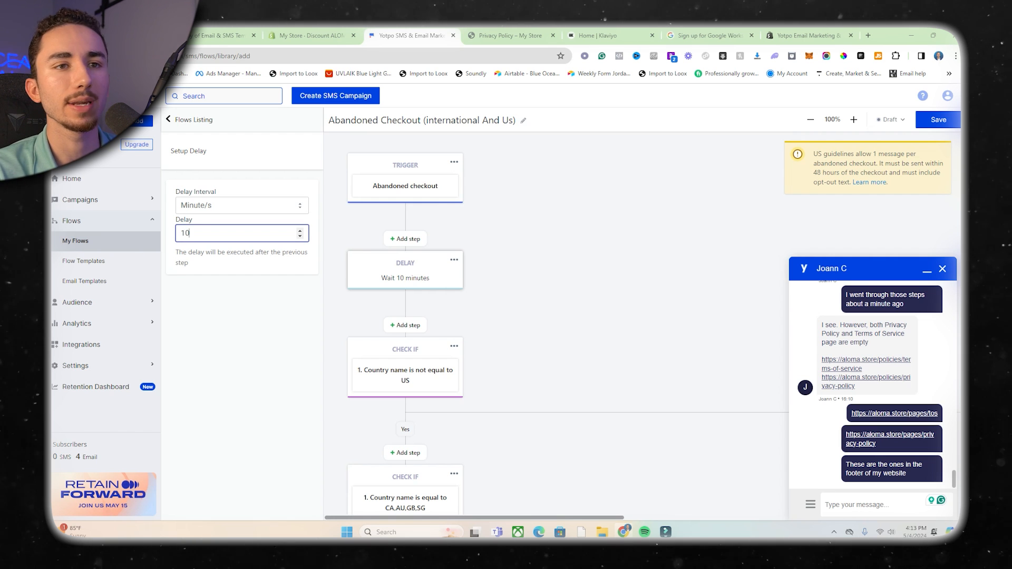
left_click(938, 120)
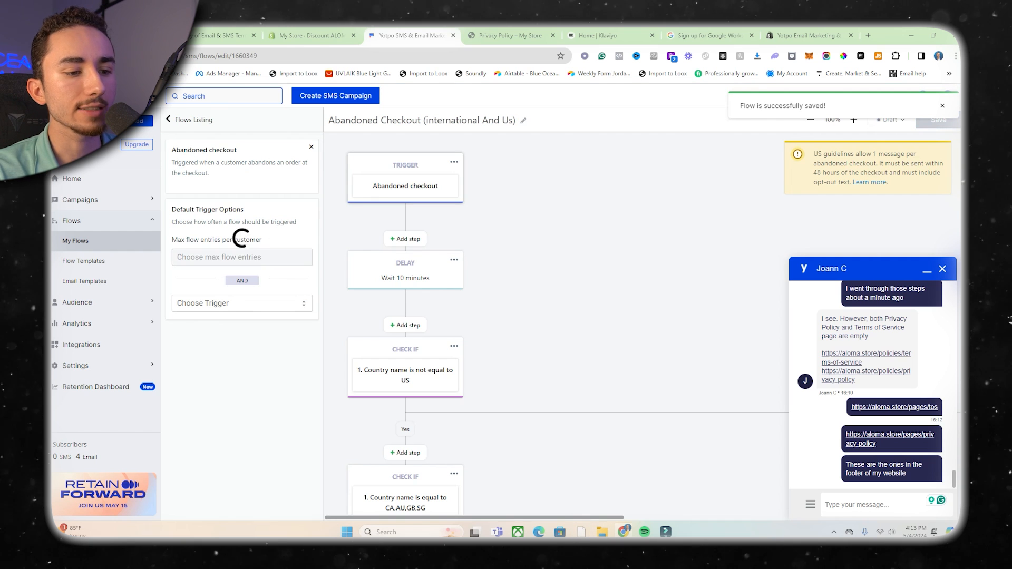
Replace the text message in the SMS action with step ID 7 with one beginning "Hey, {FirstName}, we noticed there were some items left in".
scroll(553, 324, "down", 5)
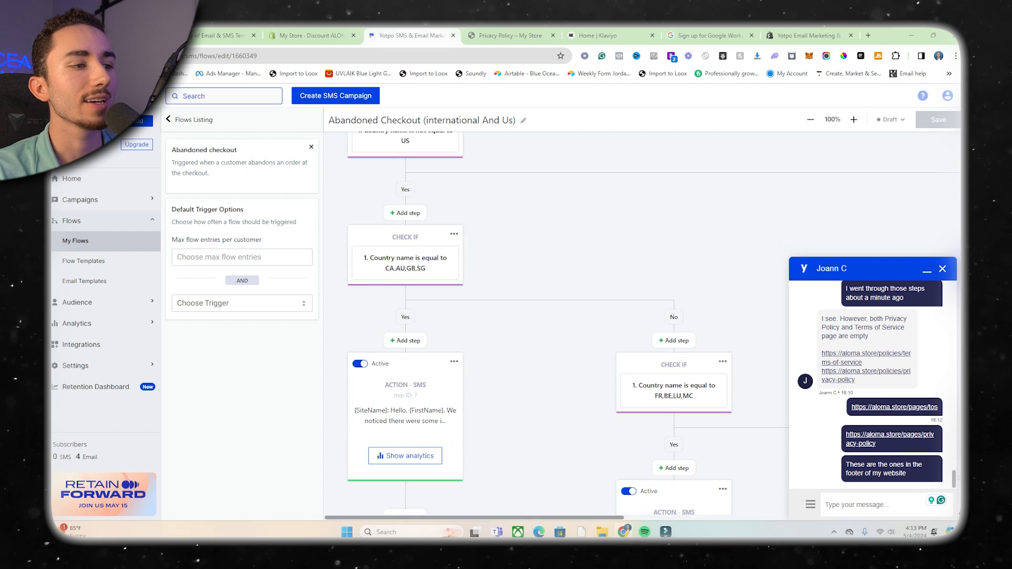
scroll(553, 325, "down", 2)
left_click(405, 320)
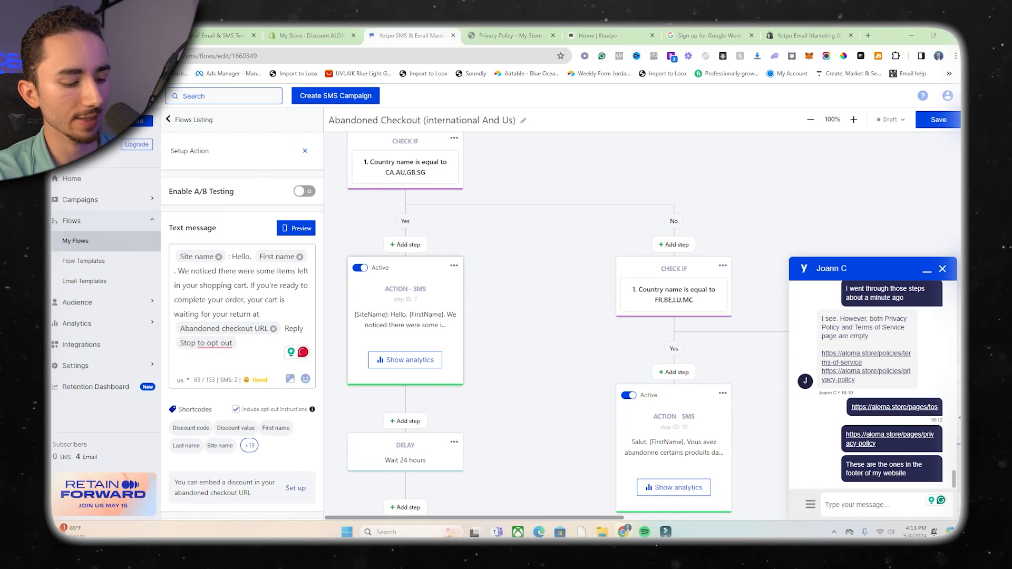
key("ctrl+a")
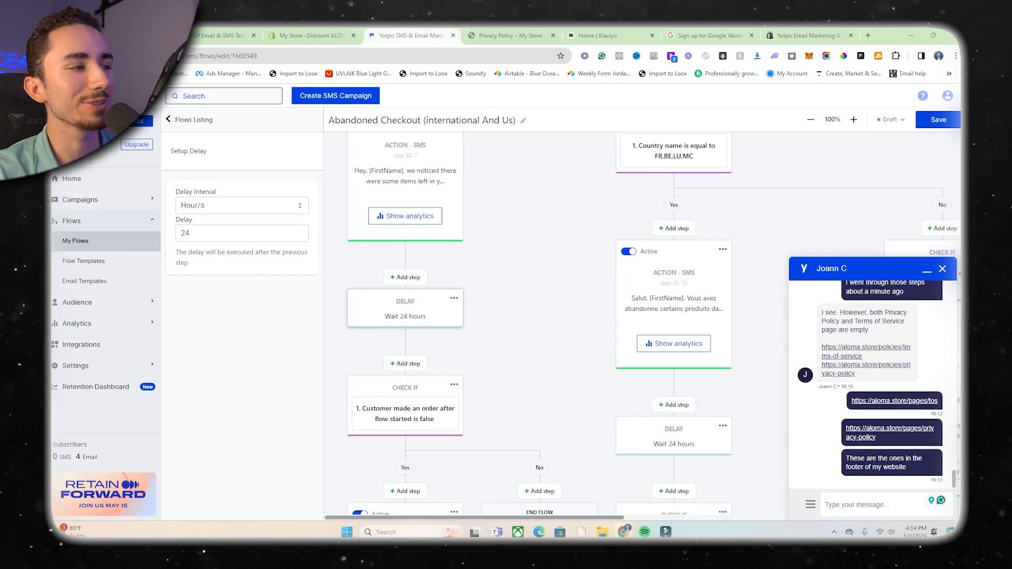
Set the delay following the SMS action with step ID 7 to 6 hours.
double_click(185, 233)
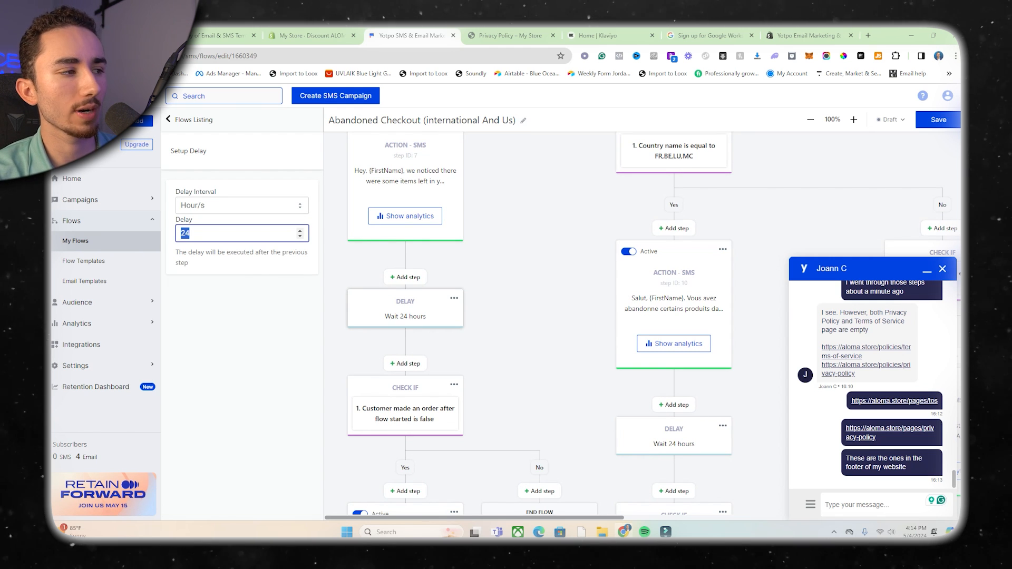
type("6")
scroll(554, 316, "down", 2)
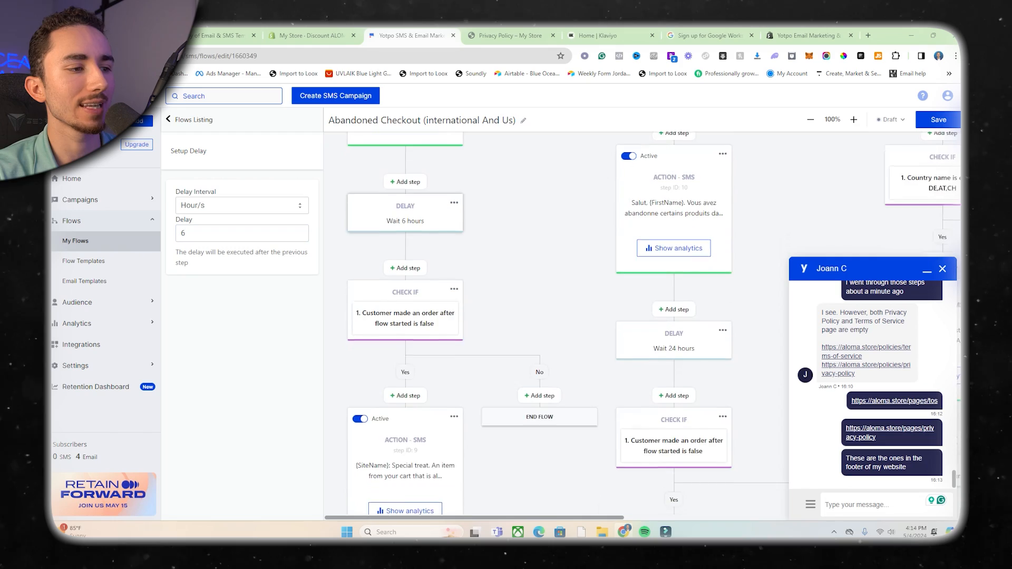
scroll(553, 316, "down", 1)
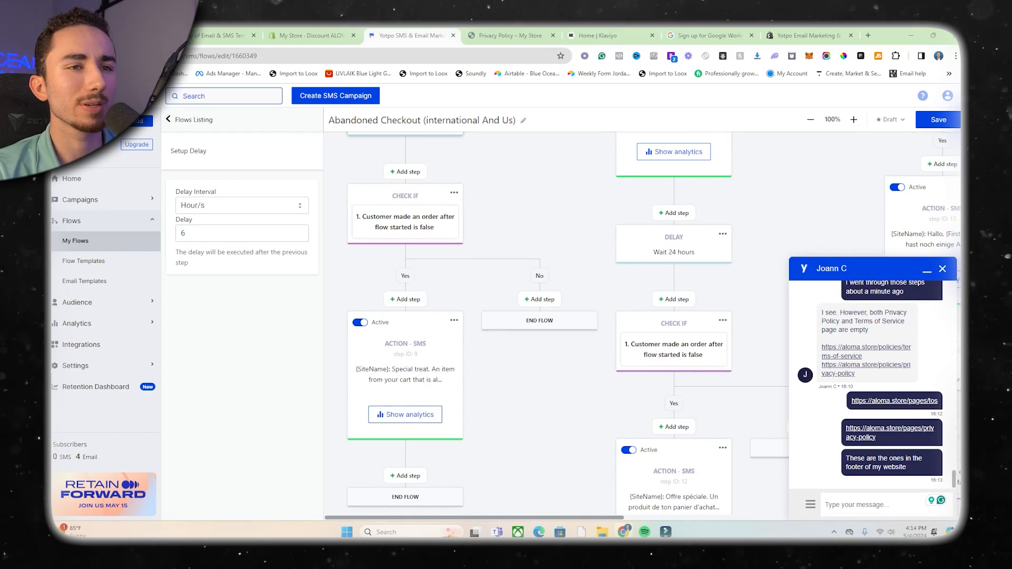
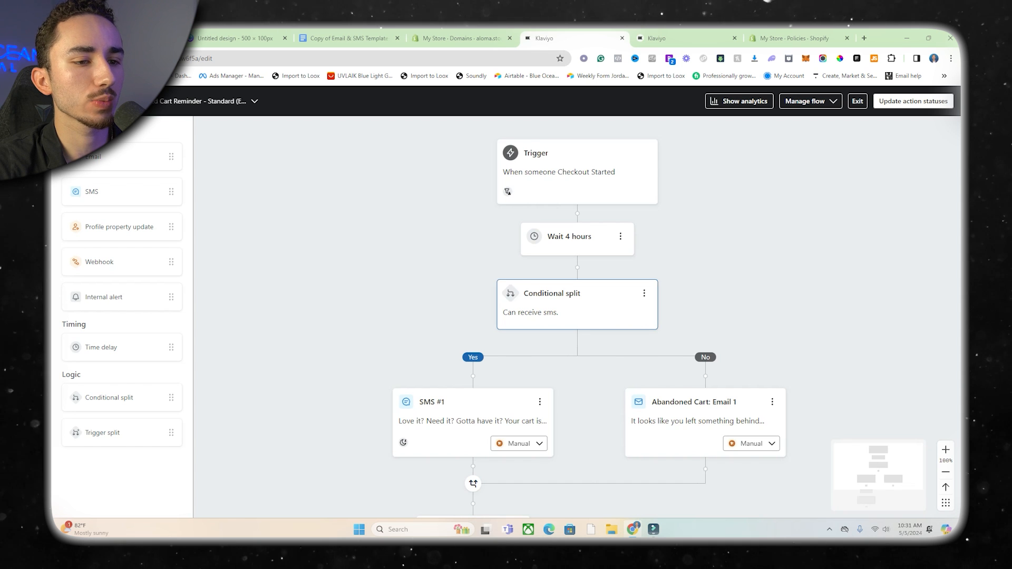
In the Klaviyo abandoned cart flow, delete the Yes path of the "Can receive sms" conditional split.
left_click(531, 286)
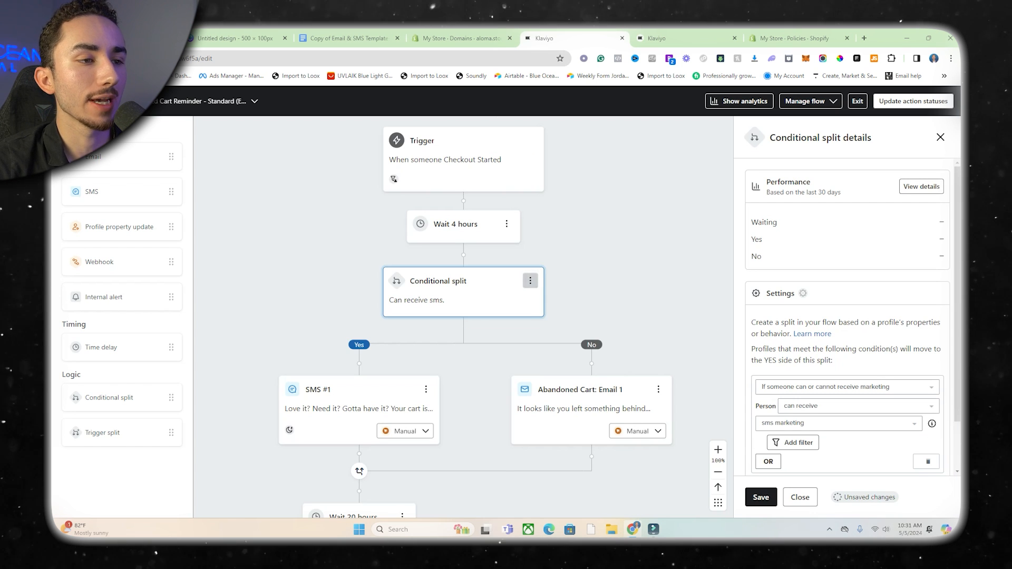
left_click(530, 280)
left_click(551, 320)
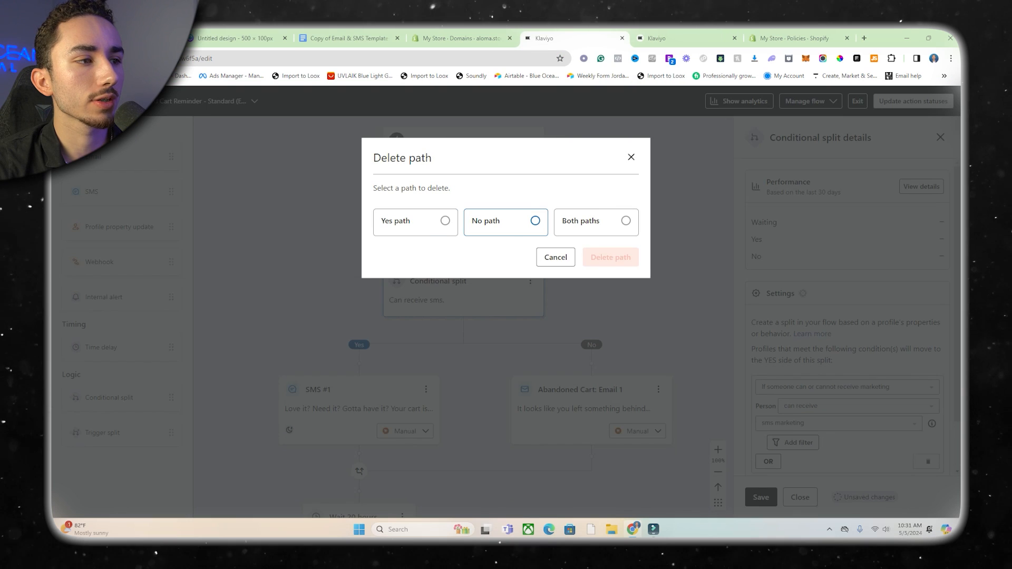
left_click(424, 222)
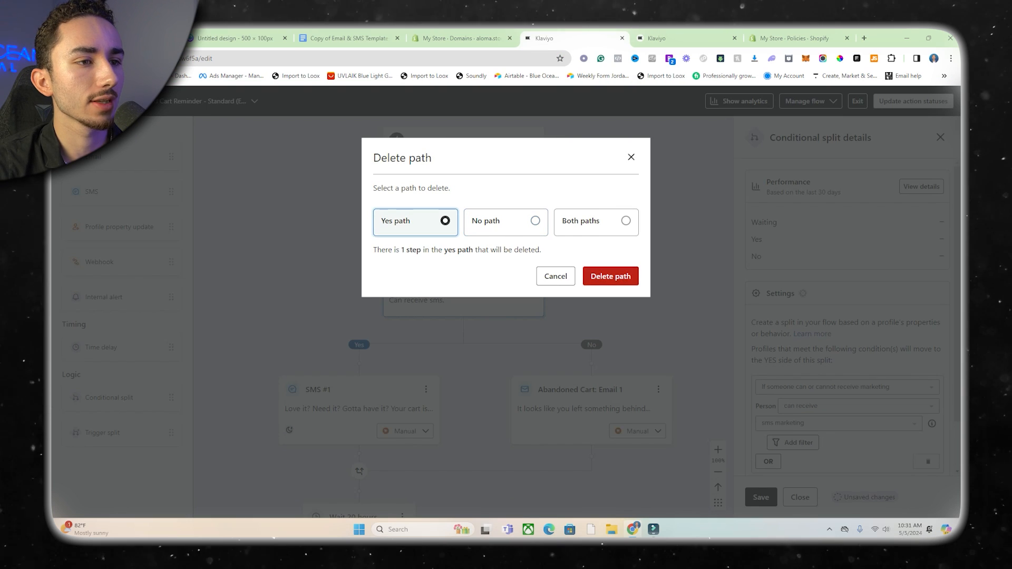
left_click(610, 276)
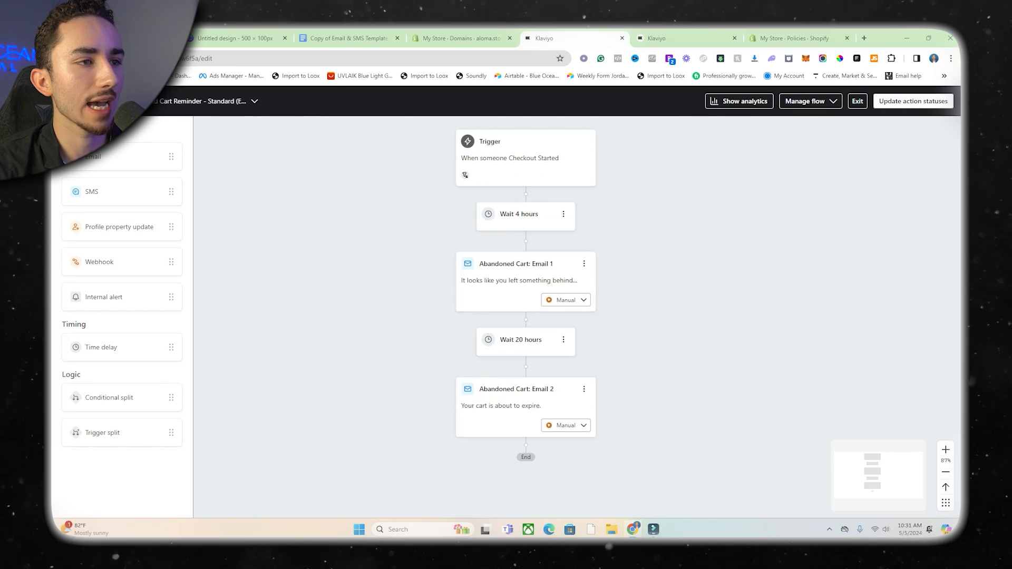
Set the time delay after the Checkout Started trigger to 10 minutes and save it.
left_click(518, 238)
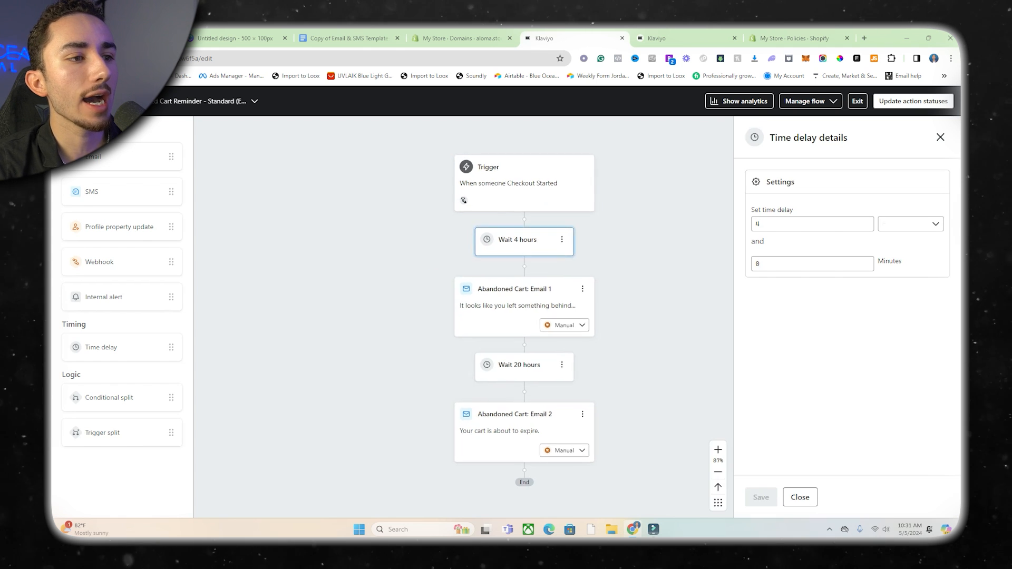
left_click(911, 224)
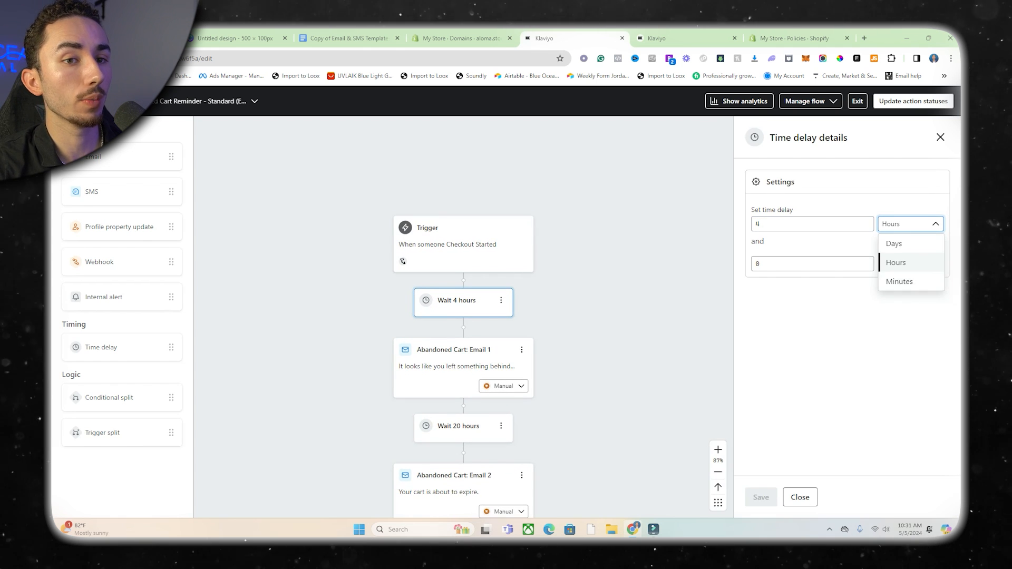
left_click(899, 281)
left_click(812, 224)
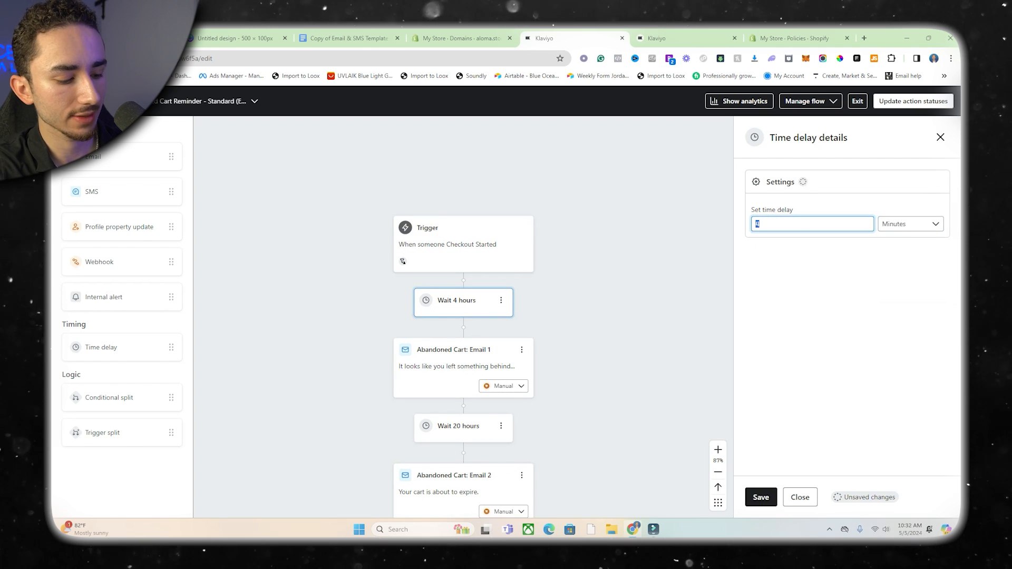
left_click(761, 497)
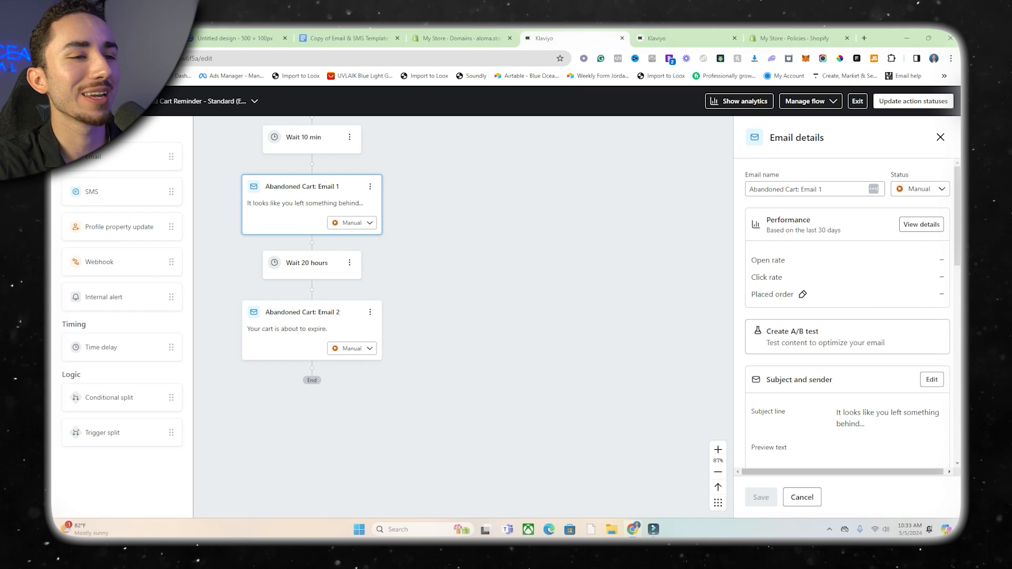
Open the template of Abandoned Cart: Email 1 for editing.
left_click_drag(464, 264, 533, 311)
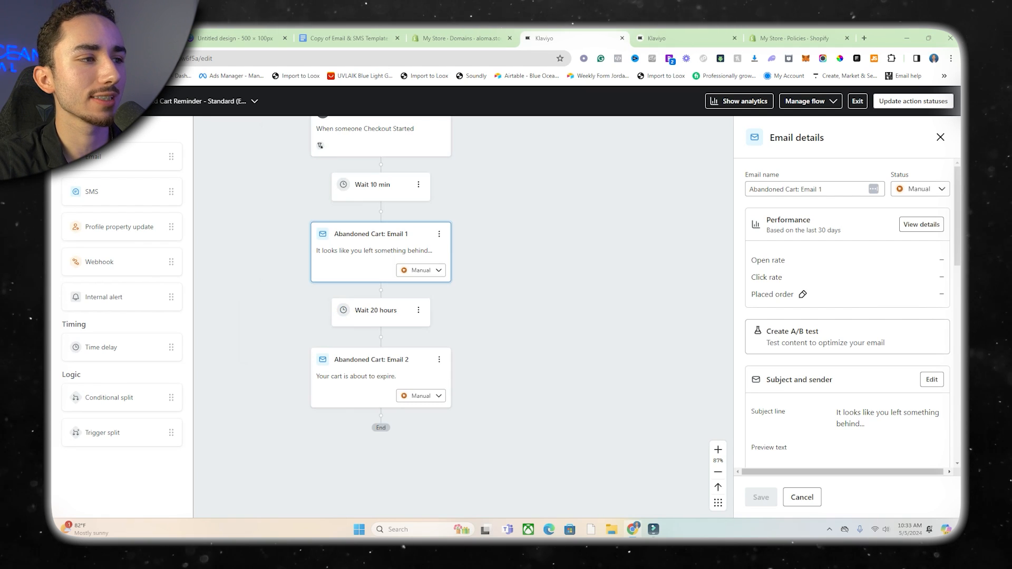
scroll(380, 187, "up", 1)
scroll(848, 316, "down", 6)
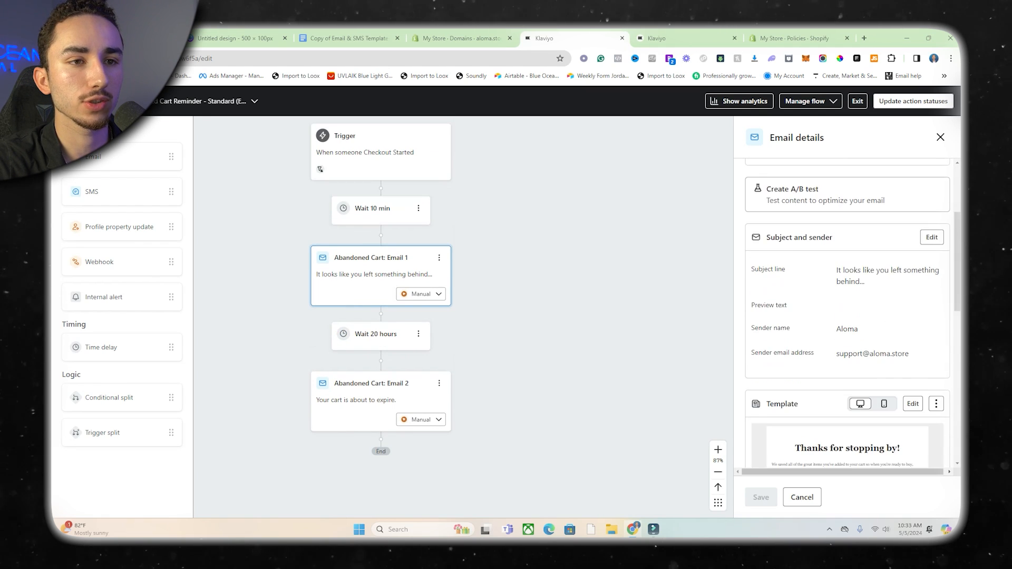
scroll(847, 316, "down", 2)
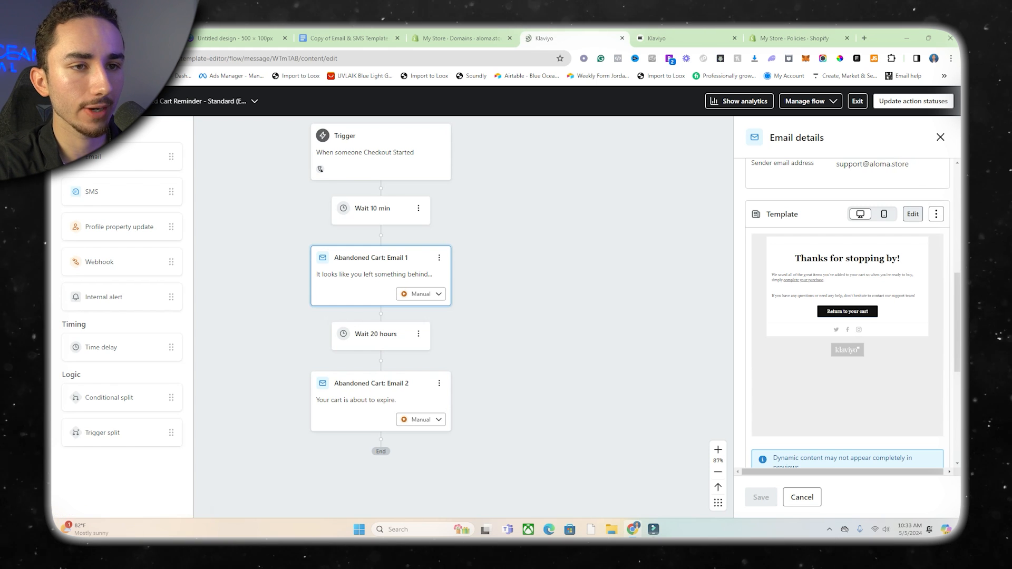
left_click(913, 213)
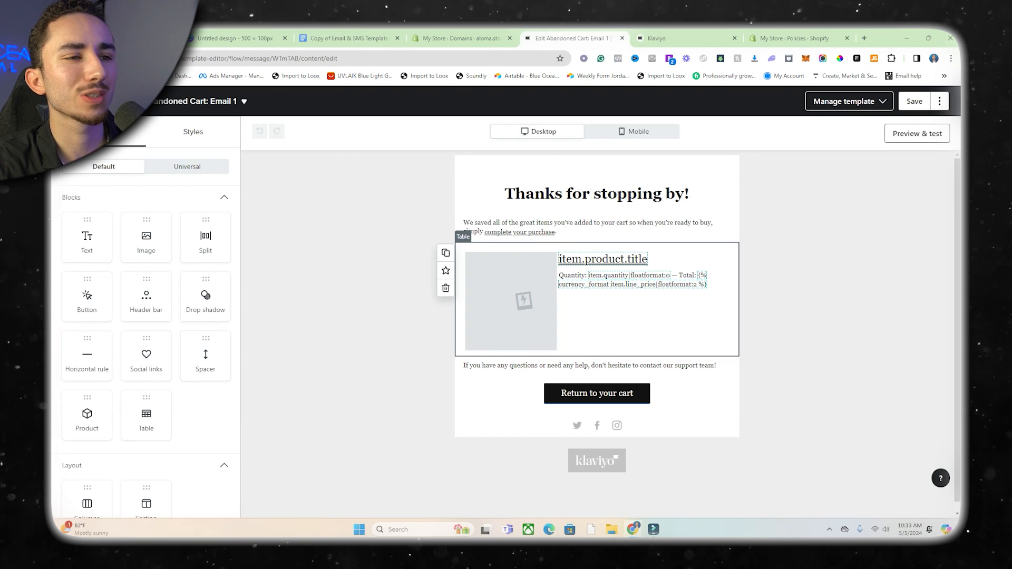
Insert the 500 x 100 aloma logo "Untitled design (10)" from the image library into the email's header bar.
left_click(596, 186)
left_click(597, 162)
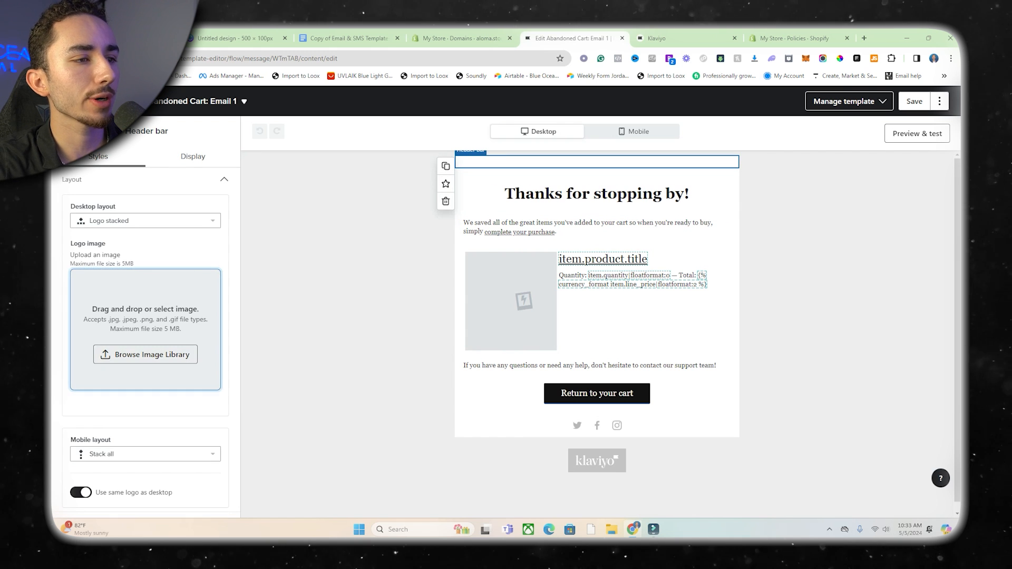
left_click(145, 354)
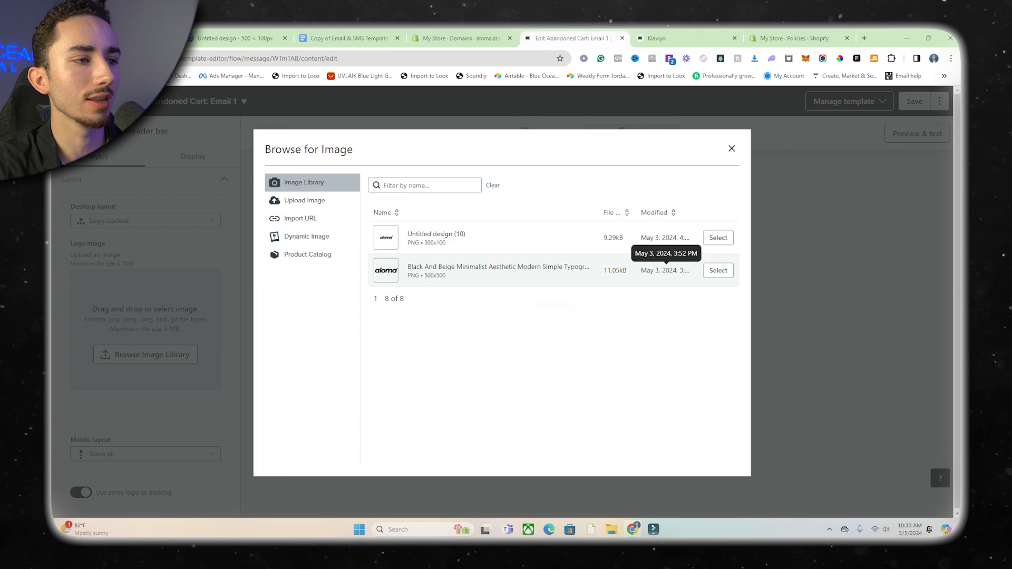
left_click(718, 238)
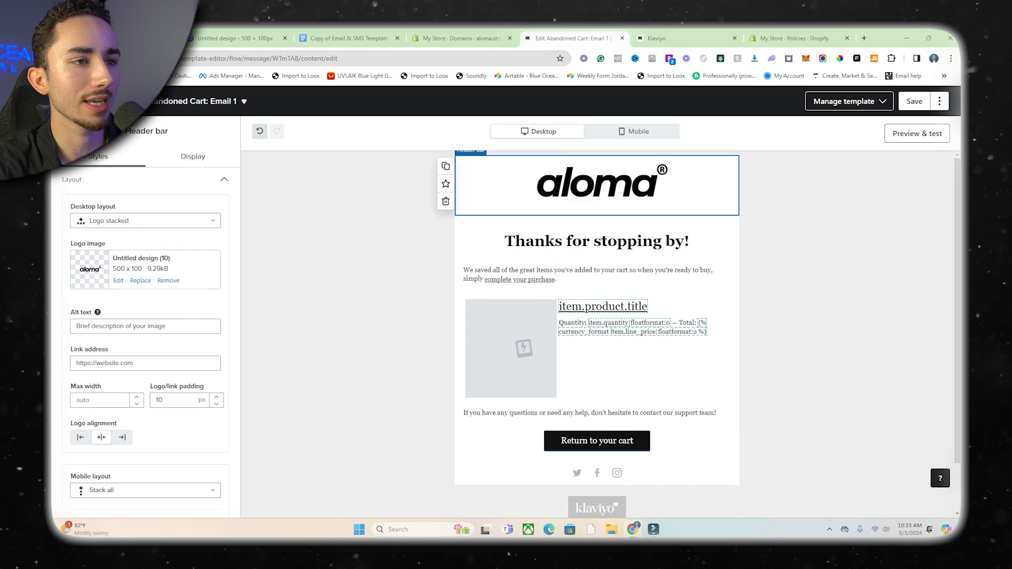
Set the header logo's max width to 180 px and its logo/link padding to 0 px.
scroll(145, 338, "down", 2)
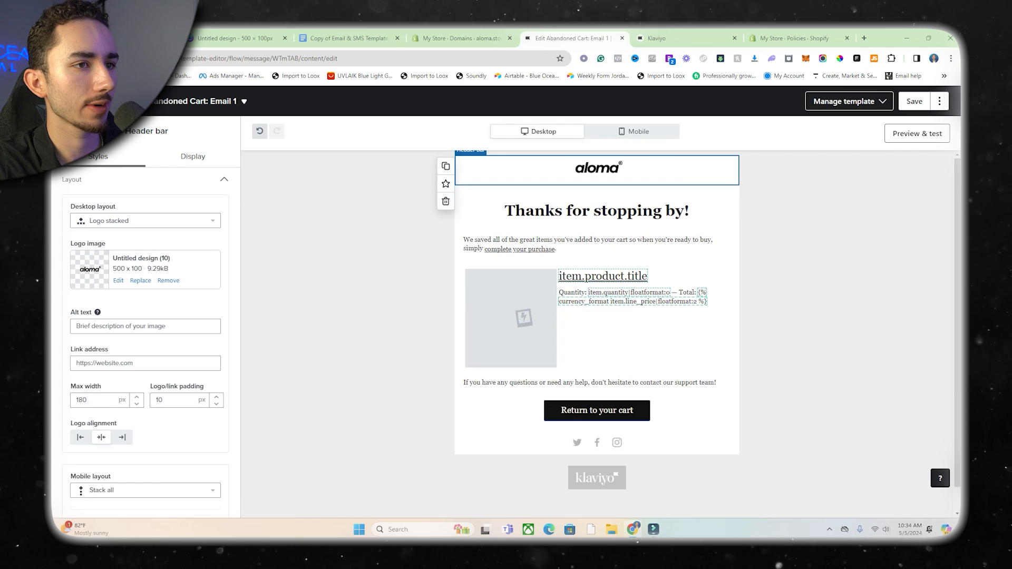
left_click(216, 405)
left_click(216, 405)
left_click(216, 404)
left_click(217, 404)
left_click(216, 404)
left_click(216, 404)
left_click(216, 404)
left_click(216, 404)
left_click(216, 404)
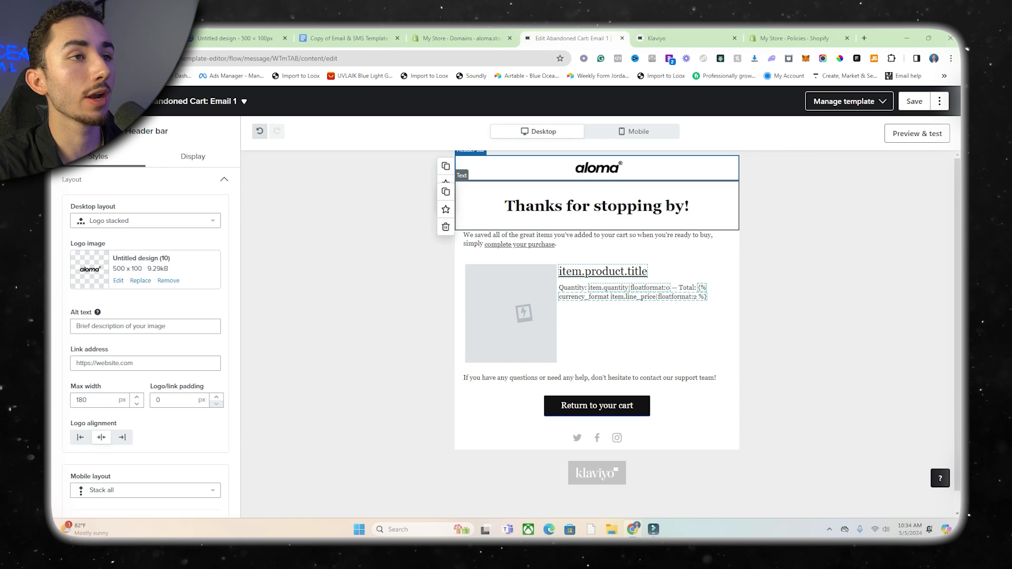
Replace the "Thanks for stopping by!" heading with "Forget Something?" and center it.
left_click(596, 206)
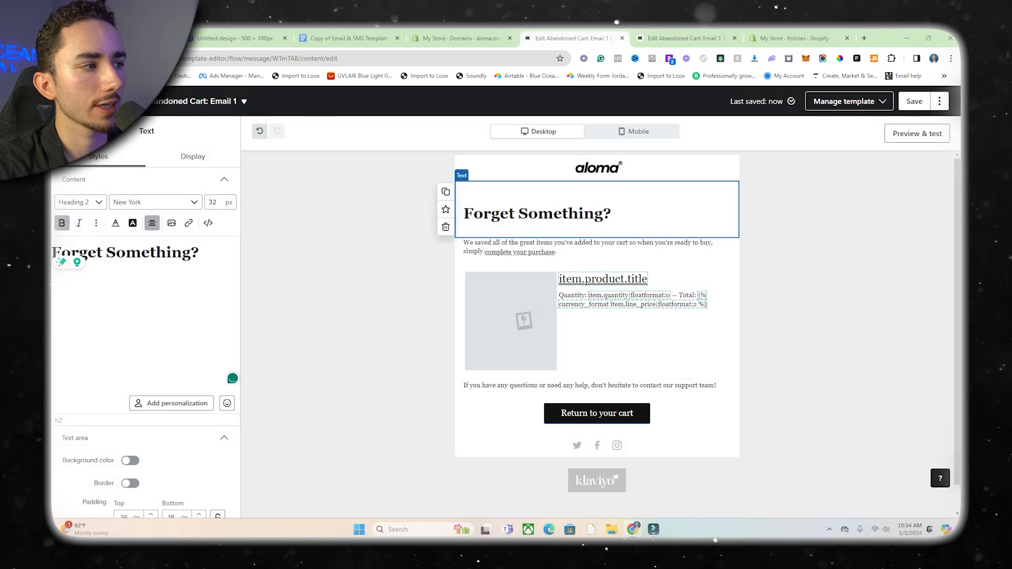
left_click_drag(107, 253, 190, 254)
key("ctrl+a")
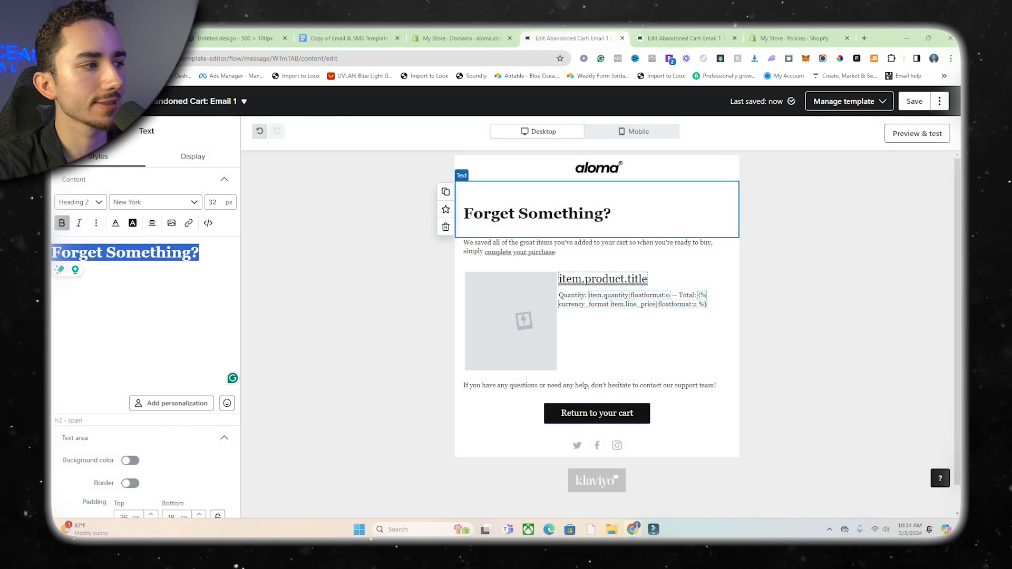
left_click(152, 223)
left_click(169, 242)
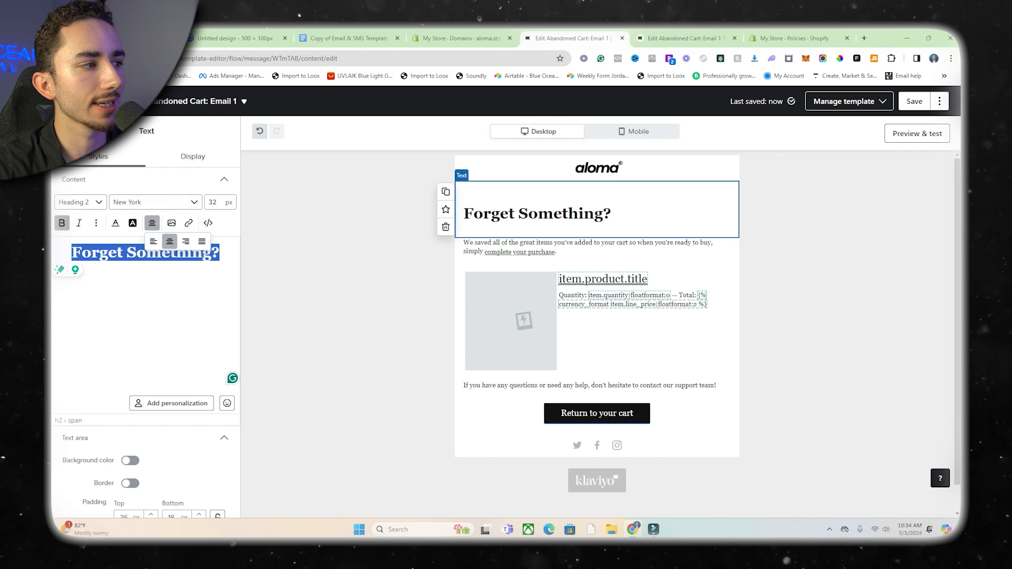
Format the heading in bold Helvetica at a font size of 39 px.
left_click(153, 201)
scroll(161, 316, "up", 3)
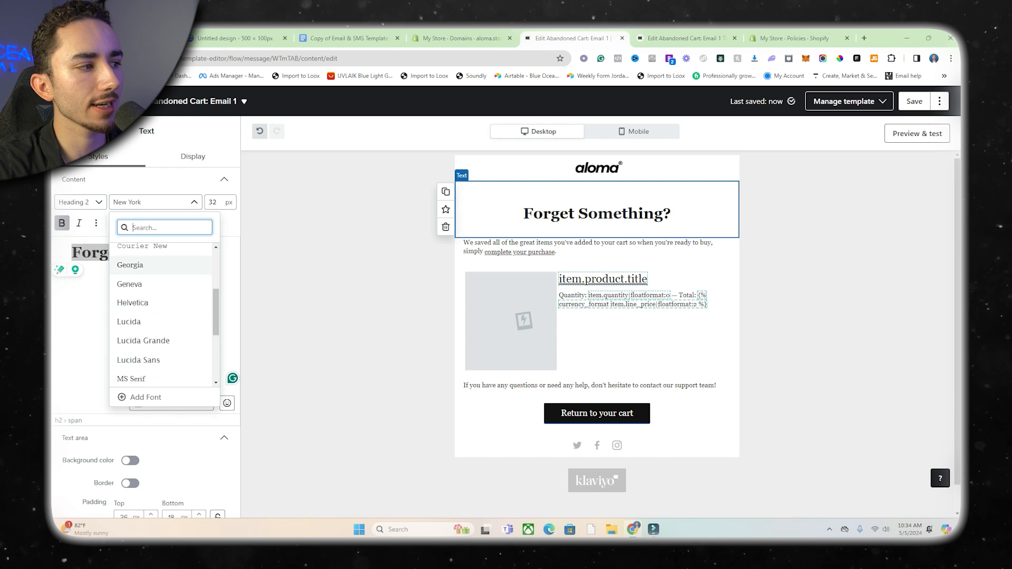
scroll(161, 317, "down", 1)
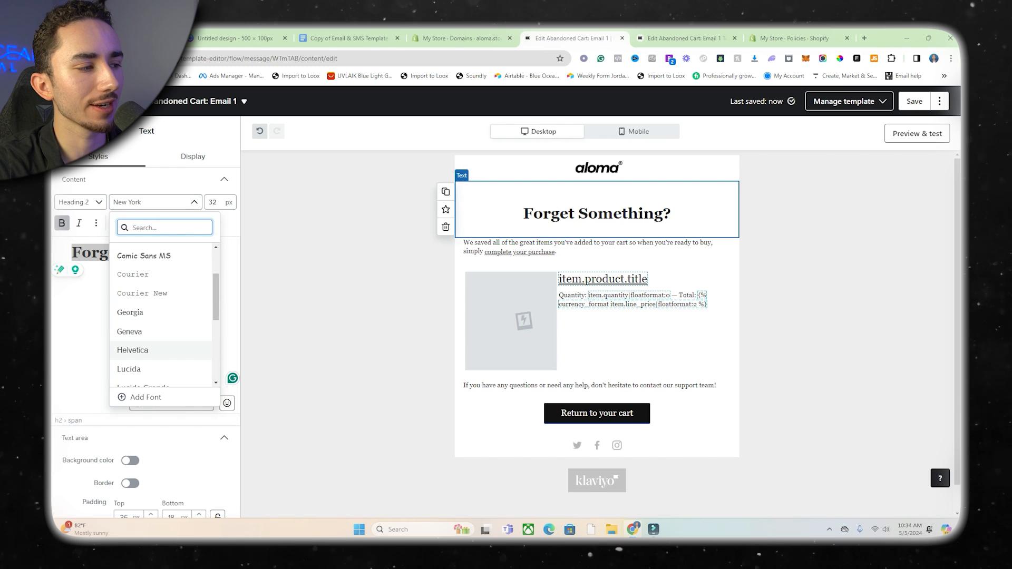
left_click(132, 350)
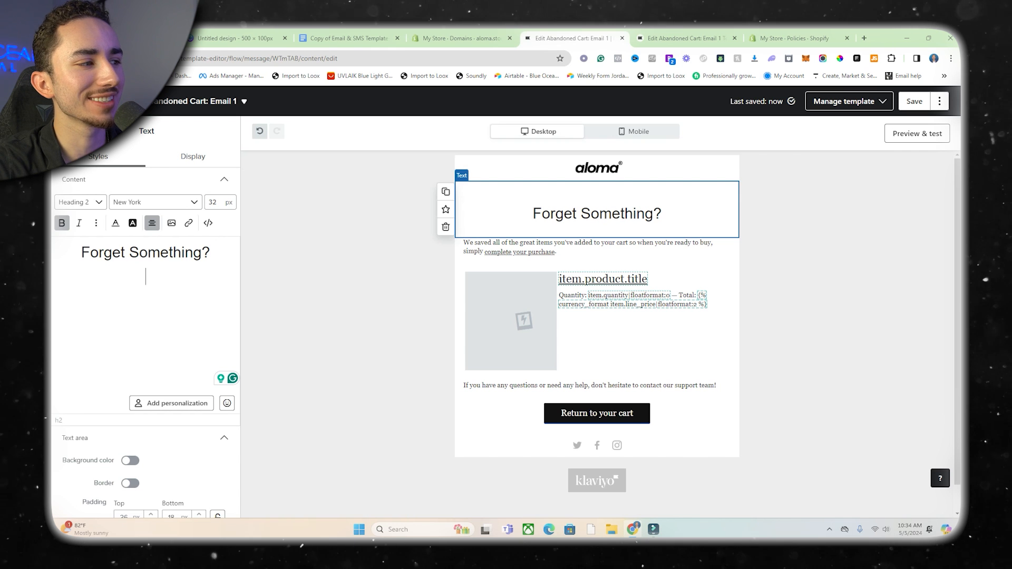
triple_click(165, 253)
left_click(62, 223)
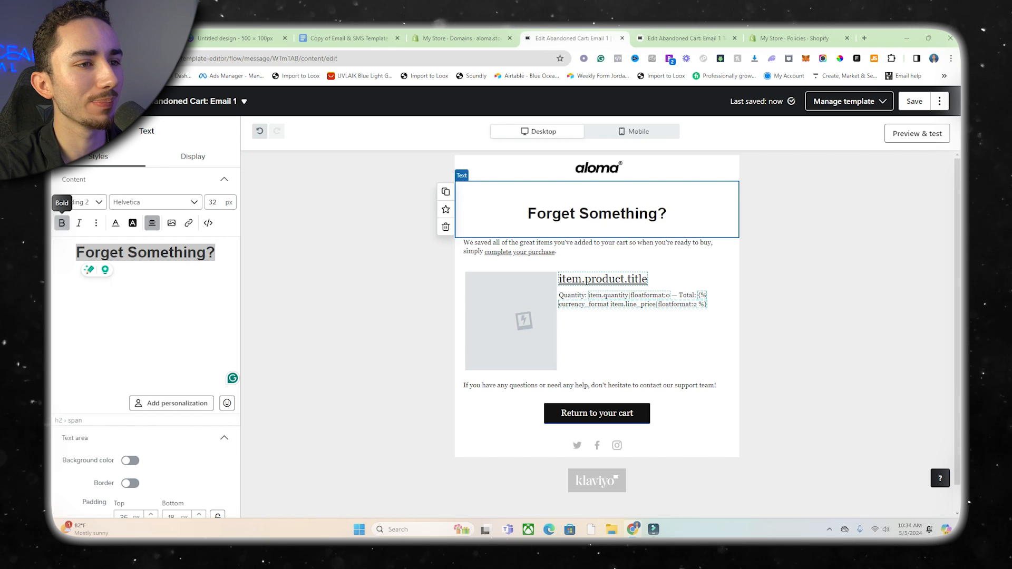
key("Up")
key("Up")
key("Up")
key("Up")
key("Up")
key("Up")
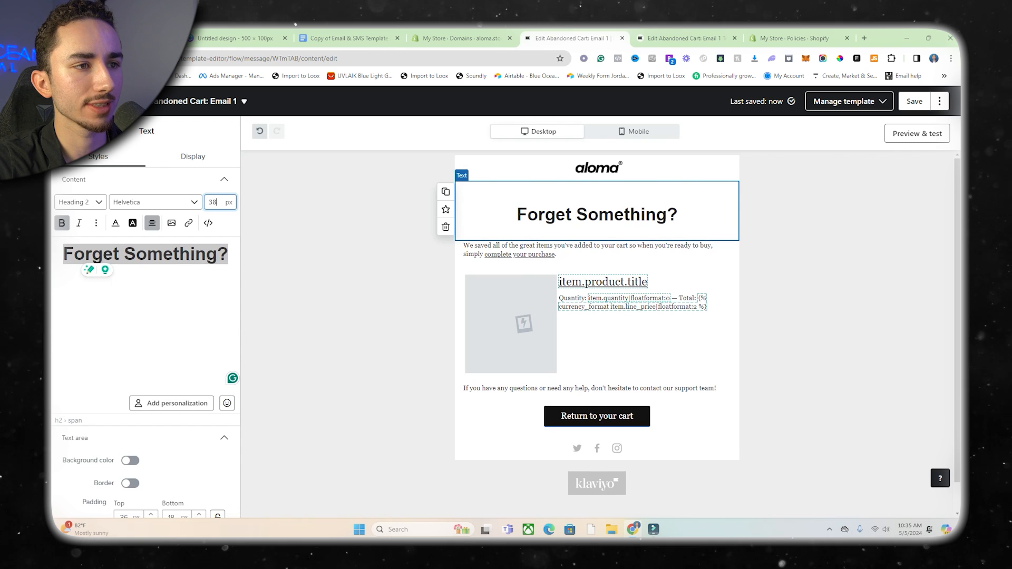
key("Up")
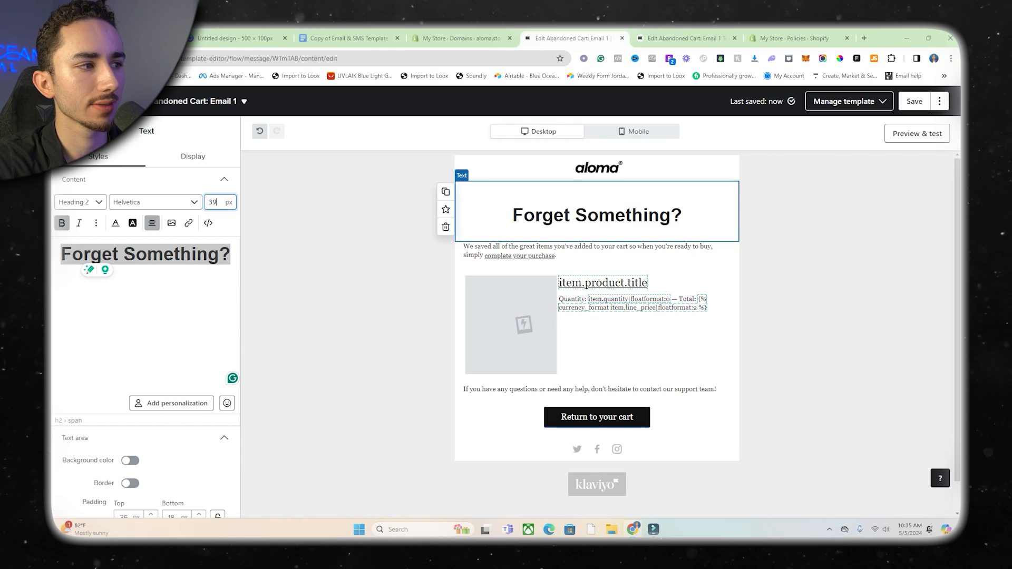
Rewrite the heading in capitals as "FORGET SOMETHING?".
type("FORGET SOMETJ")
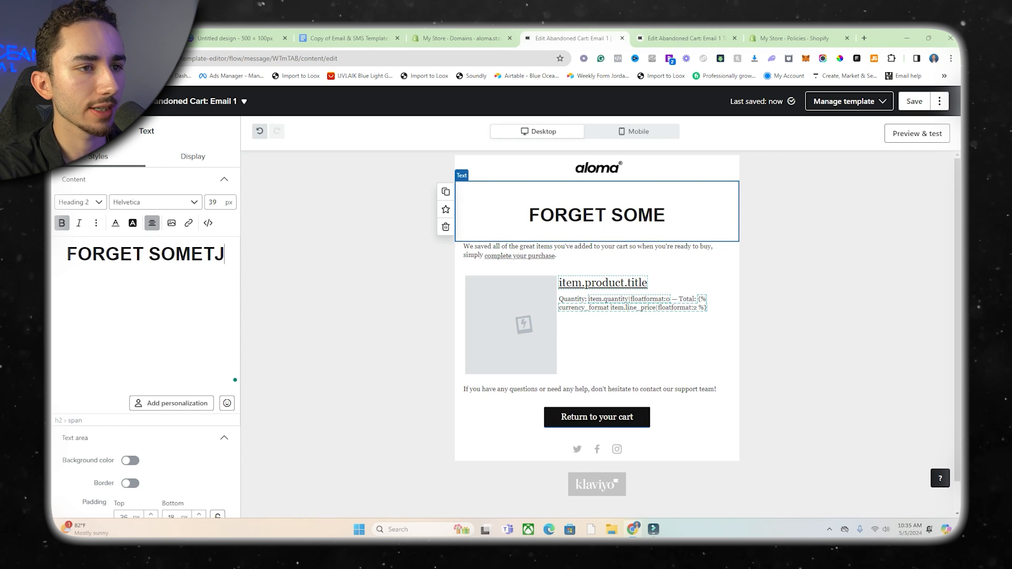
key("BackSpace")
type("HING")
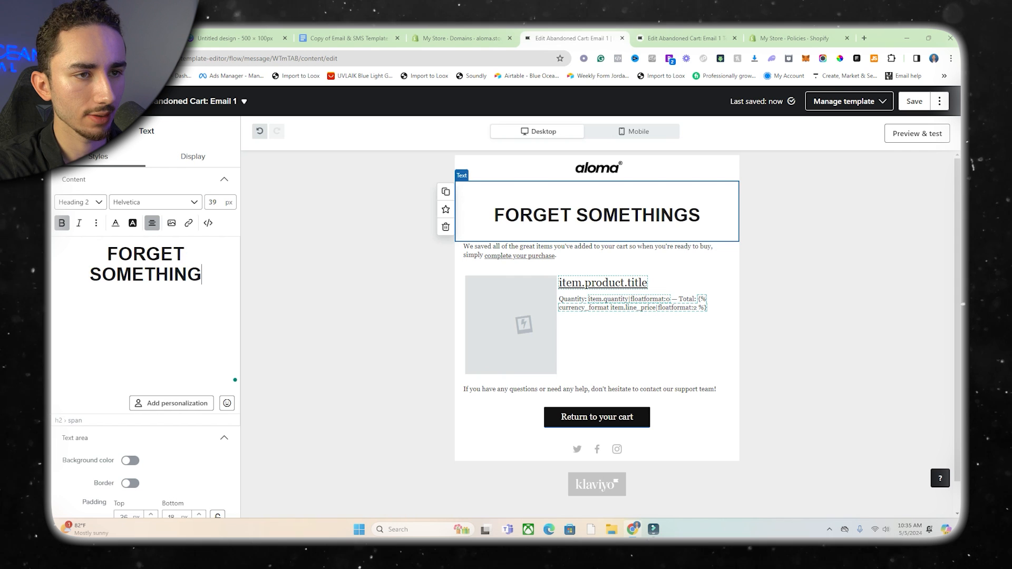
type("?")
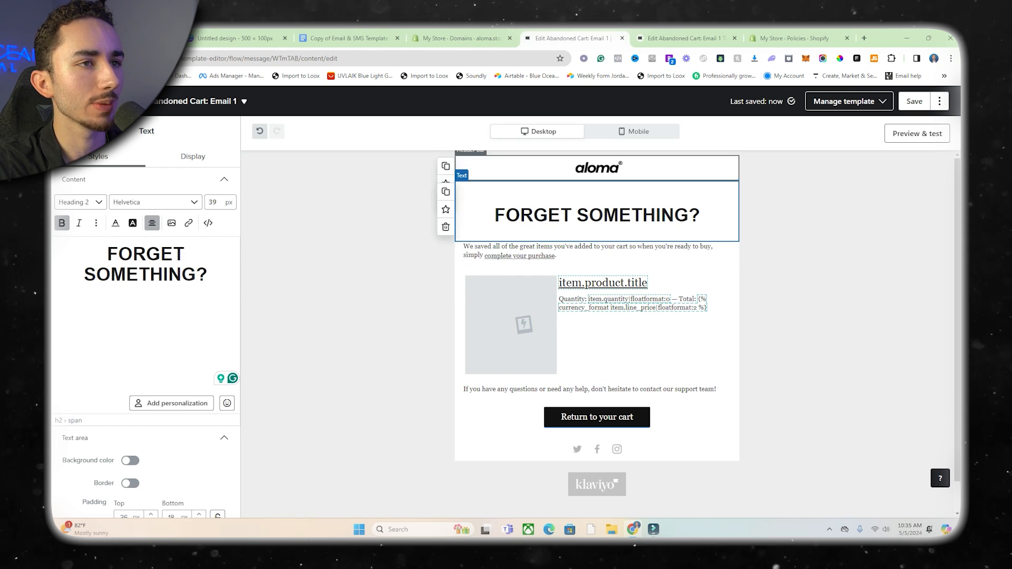
Set the heading text area's bottom padding to 5 px and reduce its top padding.
scroll(145, 369, "down", 4)
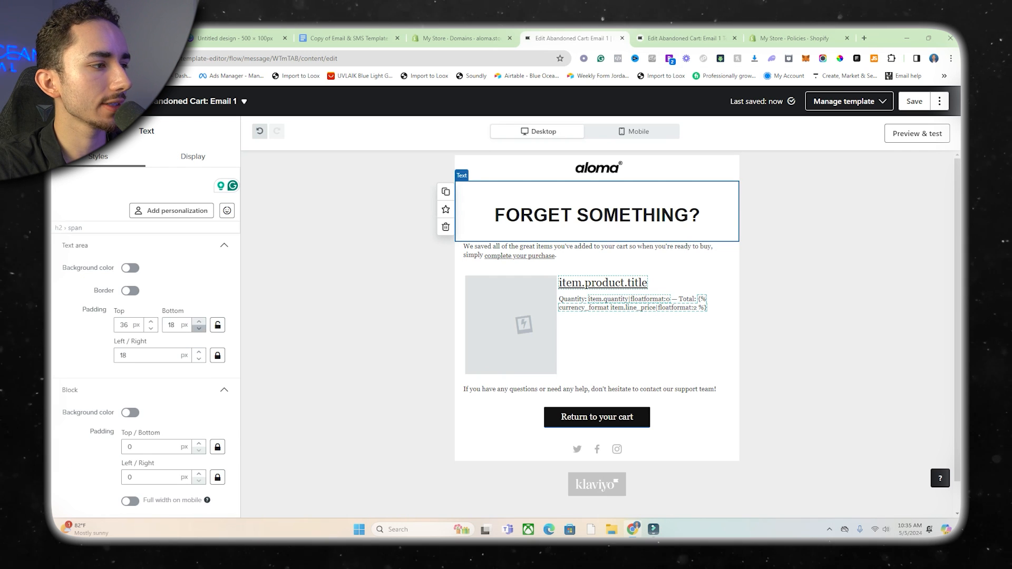
left_click(199, 327)
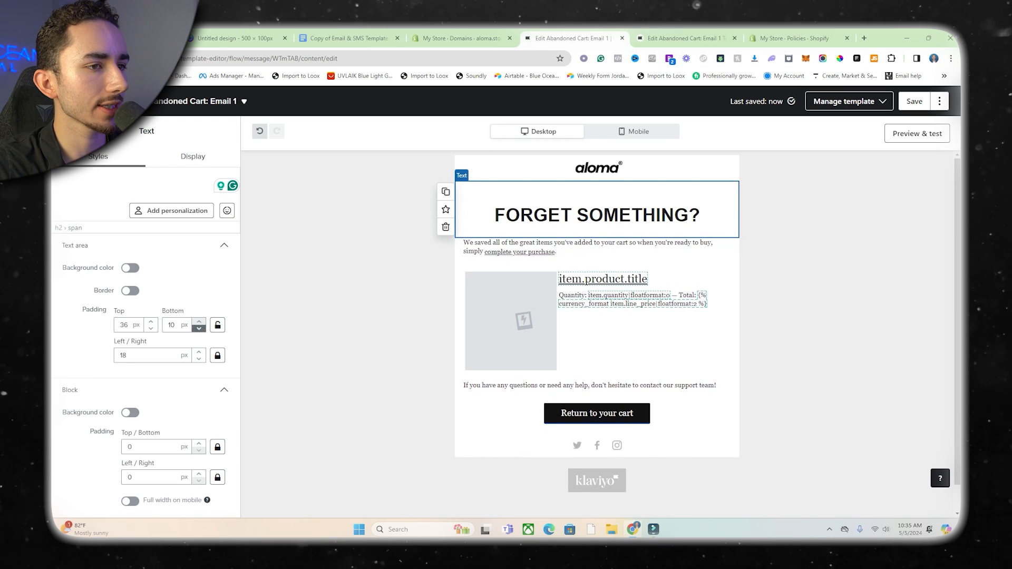
left_click(199, 328)
left_click(199, 328)
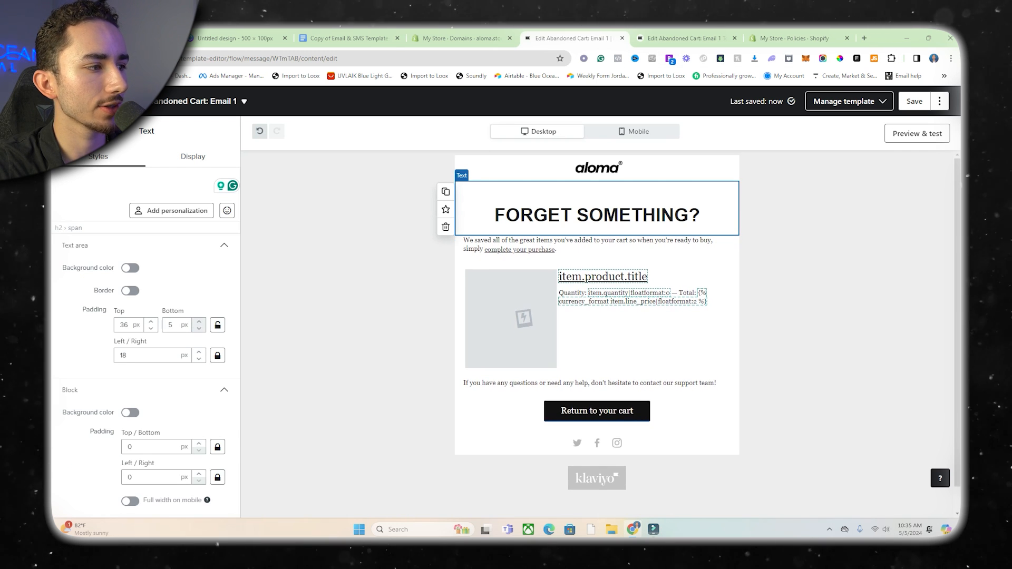
left_click(151, 328)
left_click(151, 328)
left_click(151, 327)
left_click(151, 328)
left_click(151, 328)
left_click(151, 328)
left_click(150, 328)
left_click(151, 328)
left_click(151, 328)
left_click(150, 328)
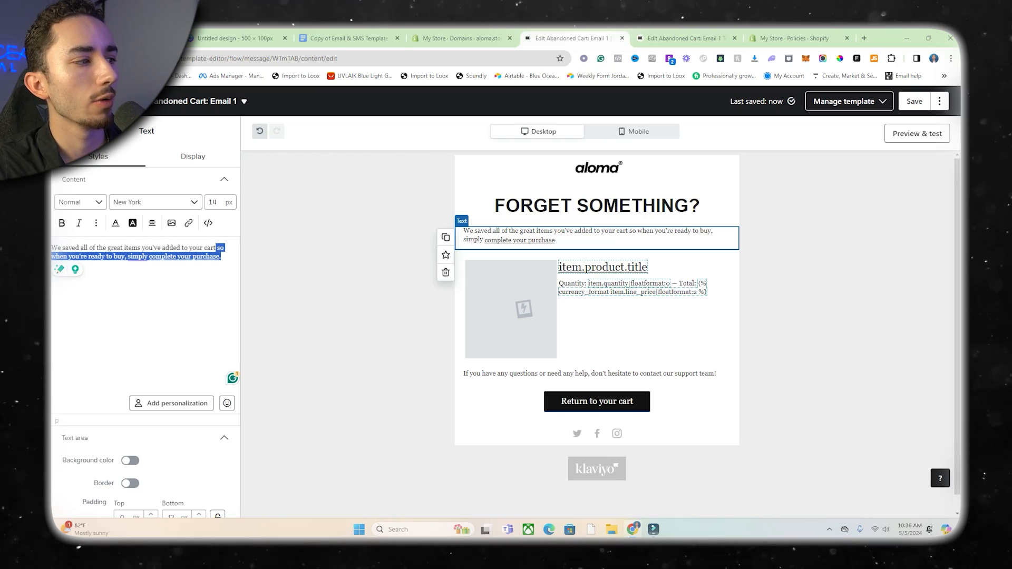
Rewrite the end of the saved-items sentence as ", but we can only hold them for a limited time before your cart expires.".
left_click(224, 248)
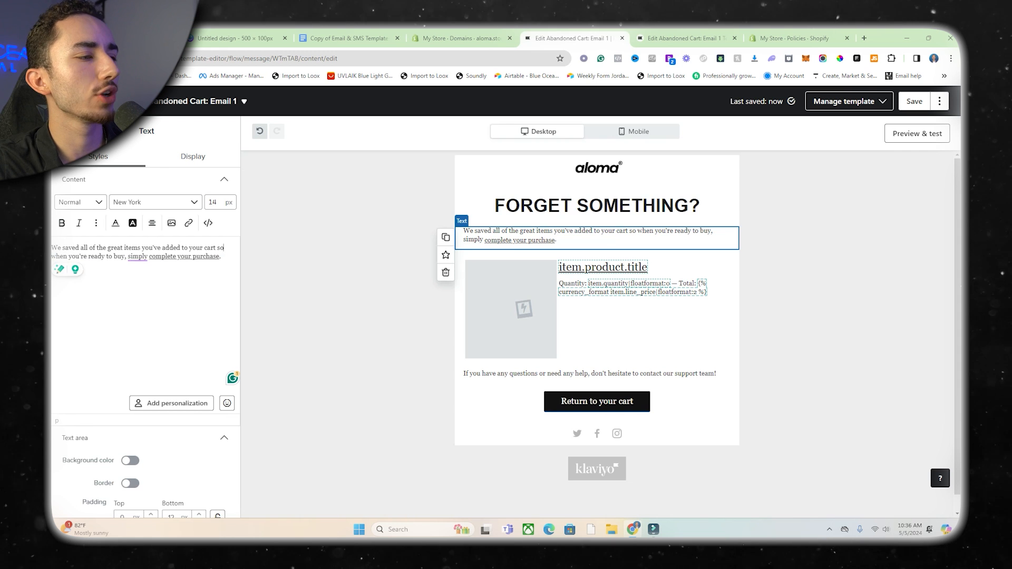
left_click_drag(167, 257, 130, 257)
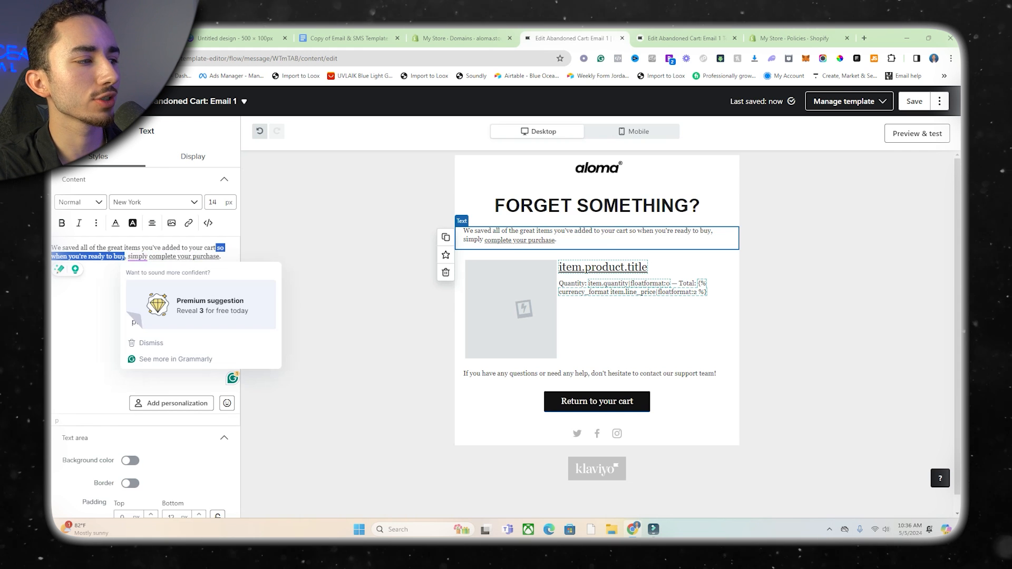
key("BackSpace")
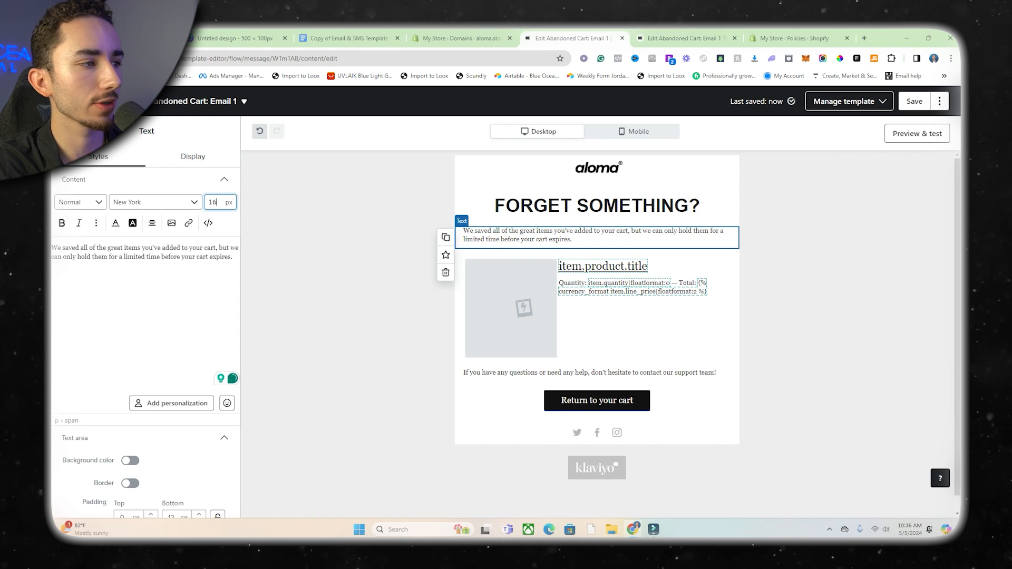
Try Helvetica on the saved-items paragraph, and format it centered at a font size of 16 px.
left_click(155, 202)
scroll(158, 269, "up", 3)
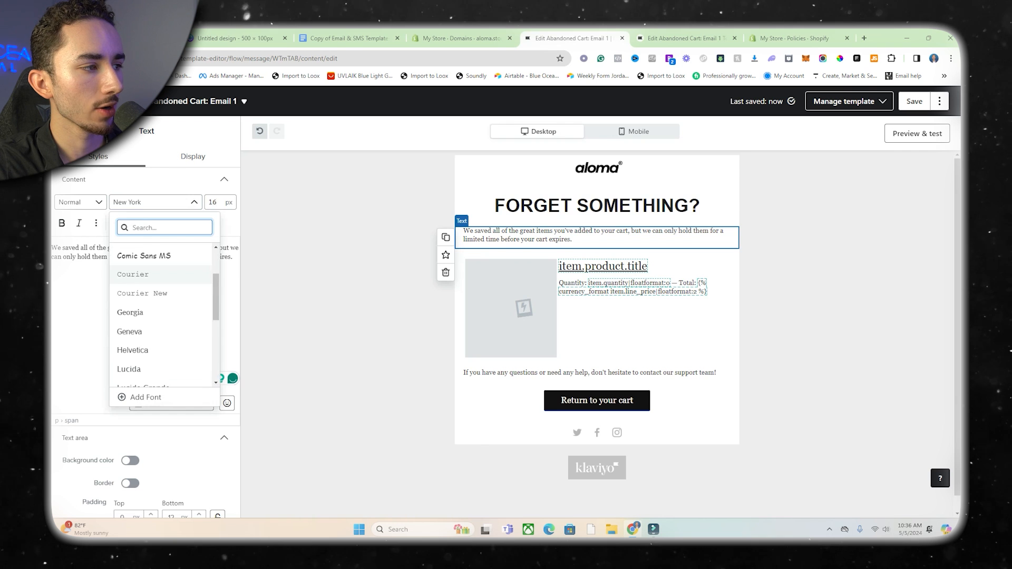
left_click(133, 350)
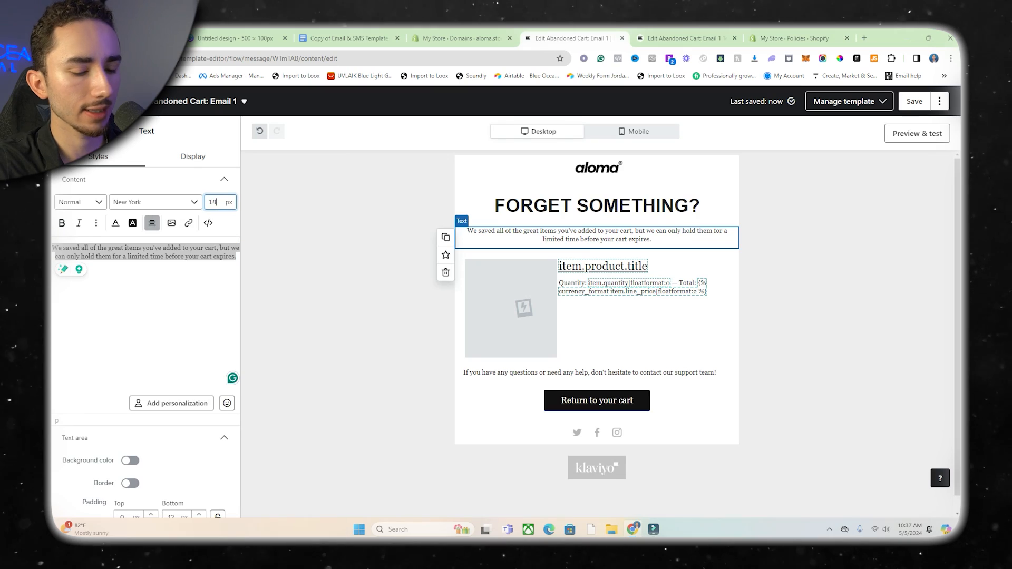
key("Up")
key("Up")
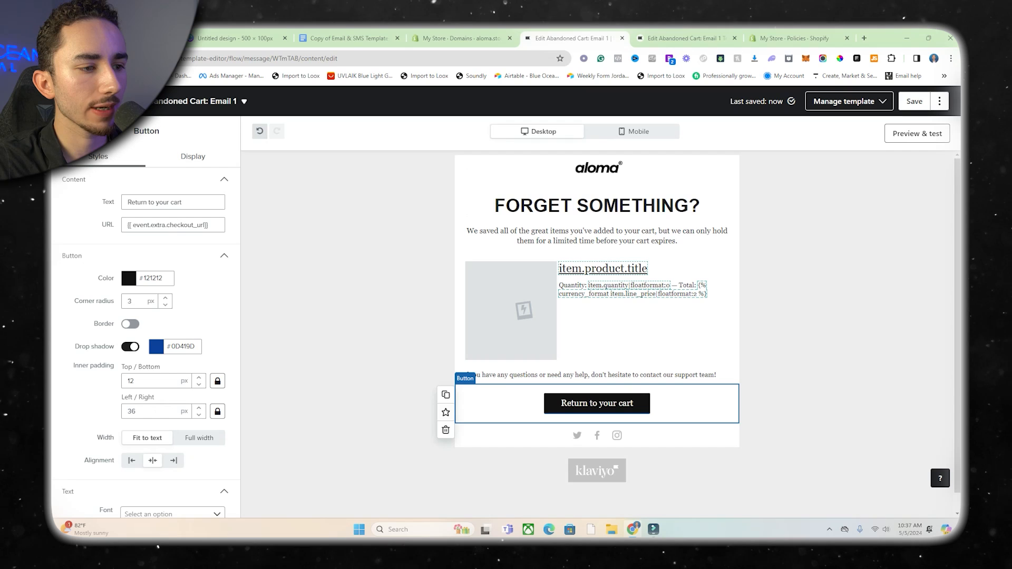
Duplicate the "Return to your cart" button, place the copy above the product table and label it "SEE MY CART".
left_click(445, 395)
left_click_drag(597, 444, 668, 278)
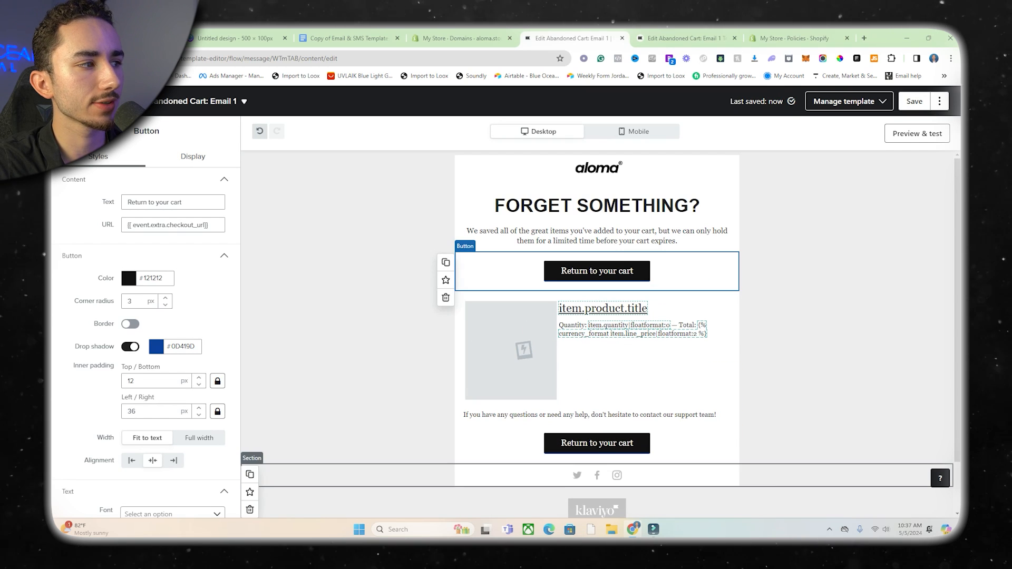
key("BackSpace")
type("SEE MY CART")
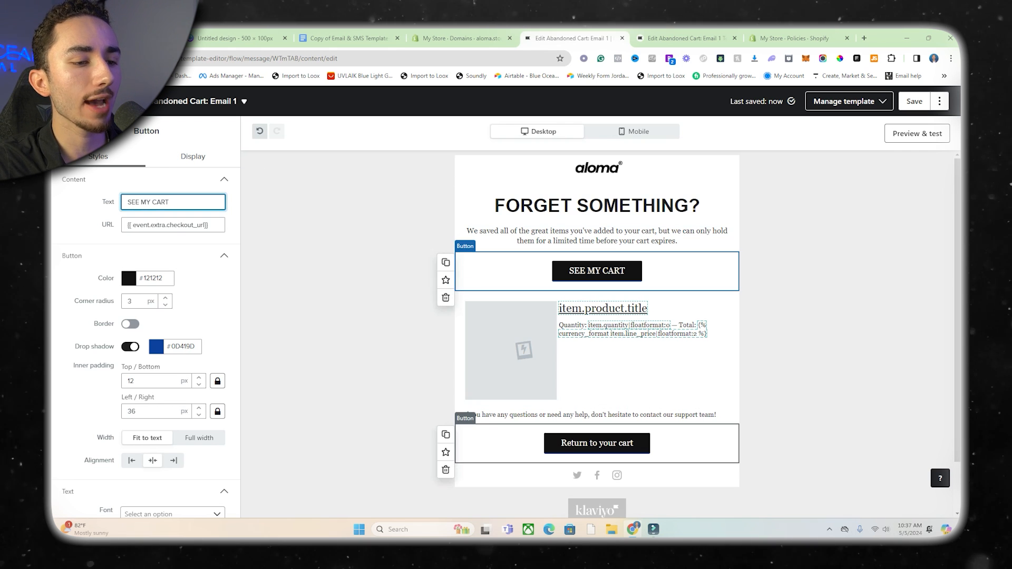
Reword the support line to read "If you have any questions or need any help, feel free to respond to this email.".
left_click(596, 415)
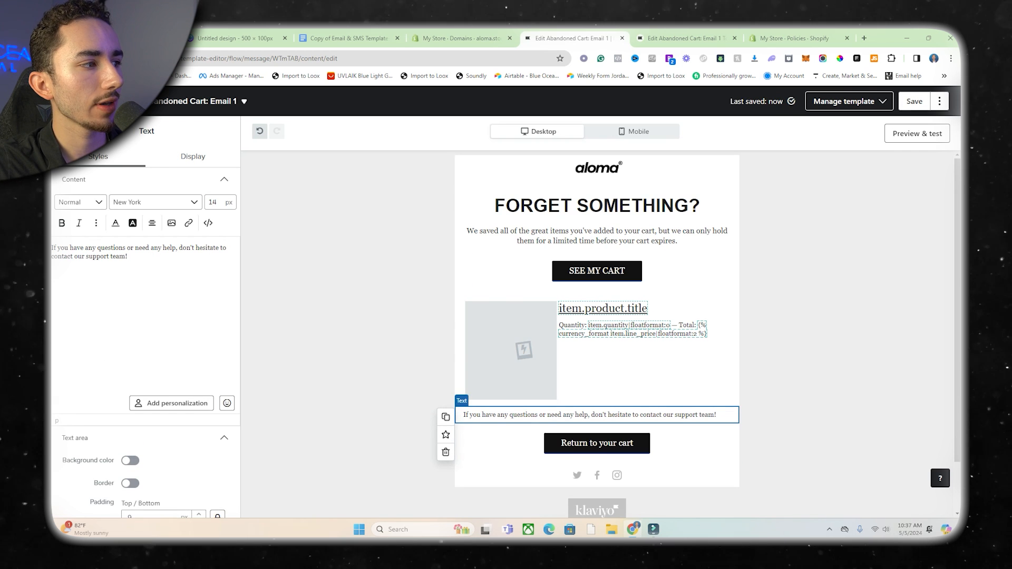
left_click_drag(179, 248, 128, 257)
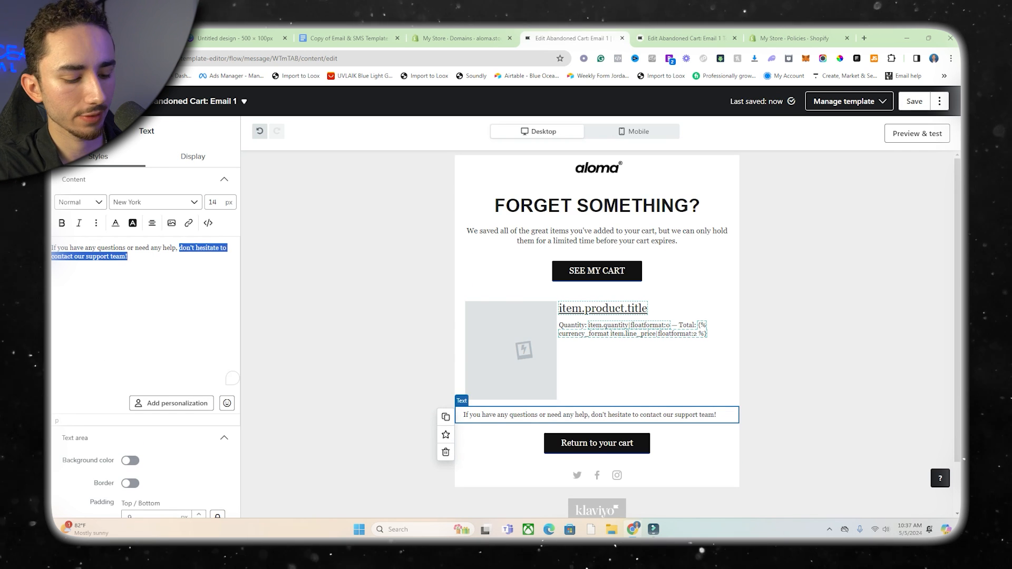
type("feel")
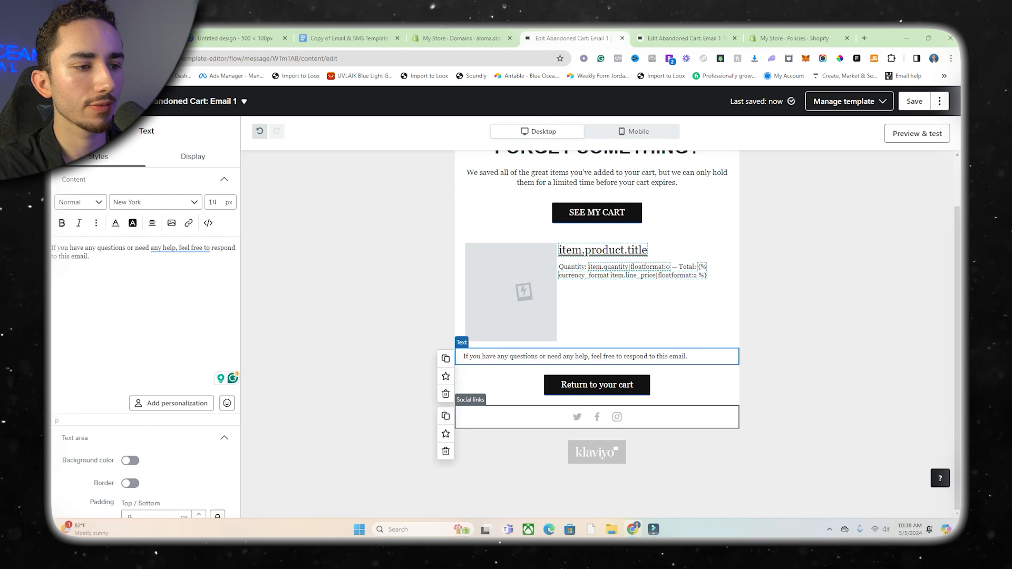
Delete the social links block and the empty section it leaves beneath the "Return to your cart" button.
left_click(527, 417)
left_click(446, 451)
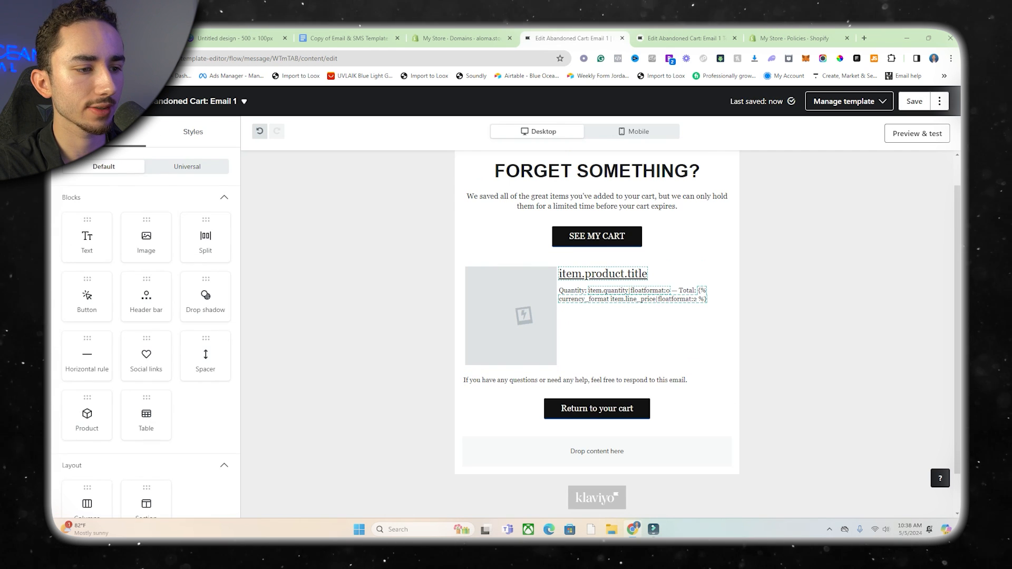
left_click(446, 452)
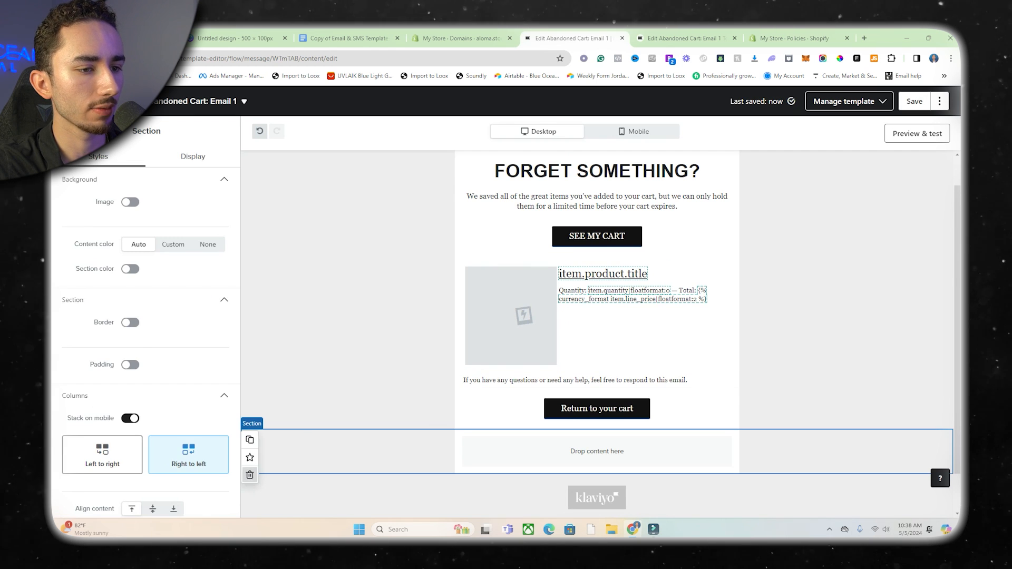
left_click(250, 475)
Add a text block below the "Return to your cart" button and paste the support sign-off into it, keeping its styles.
left_click_drag(87, 237, 648, 437)
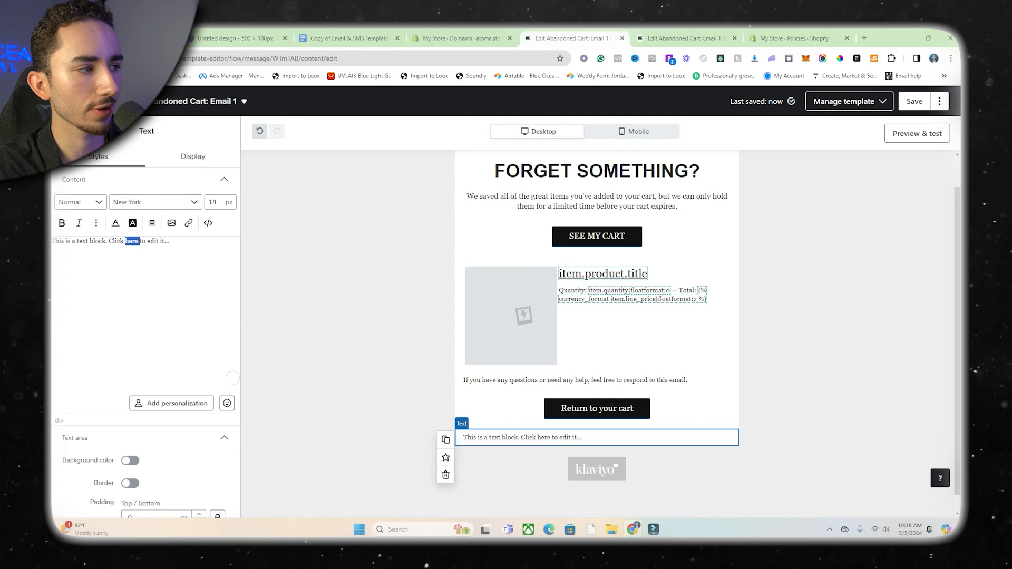
key("ctrl+a")
key("ctrl+v")
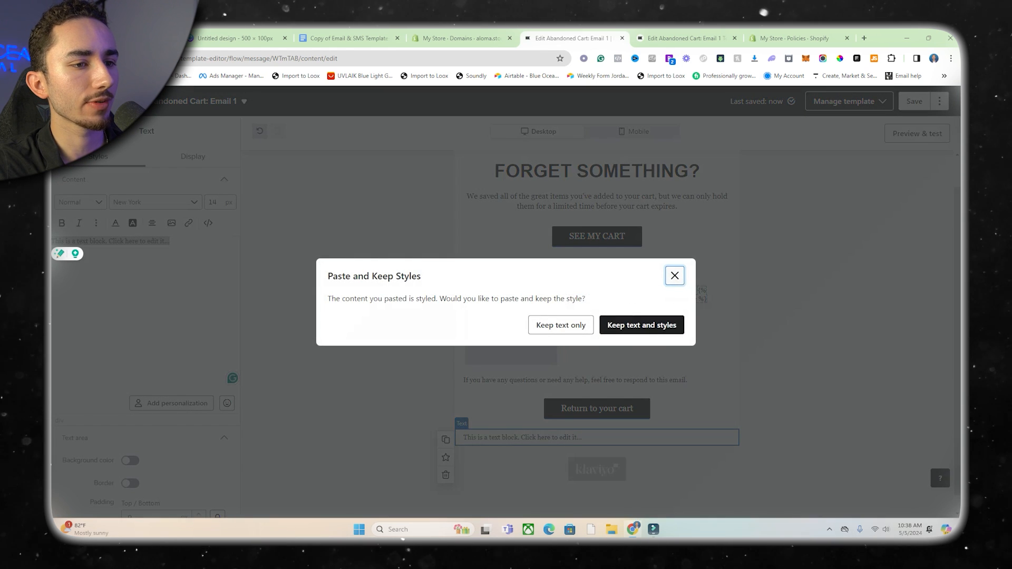
left_click(642, 325)
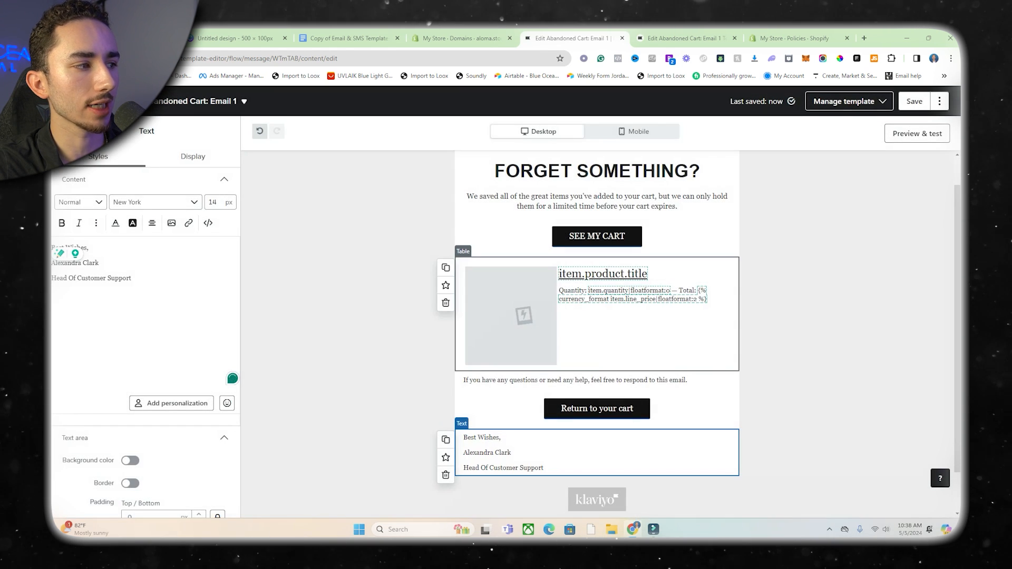
Format the sign-off text as centered Helvetica at a font size of 16 px.
key("ctrl+a")
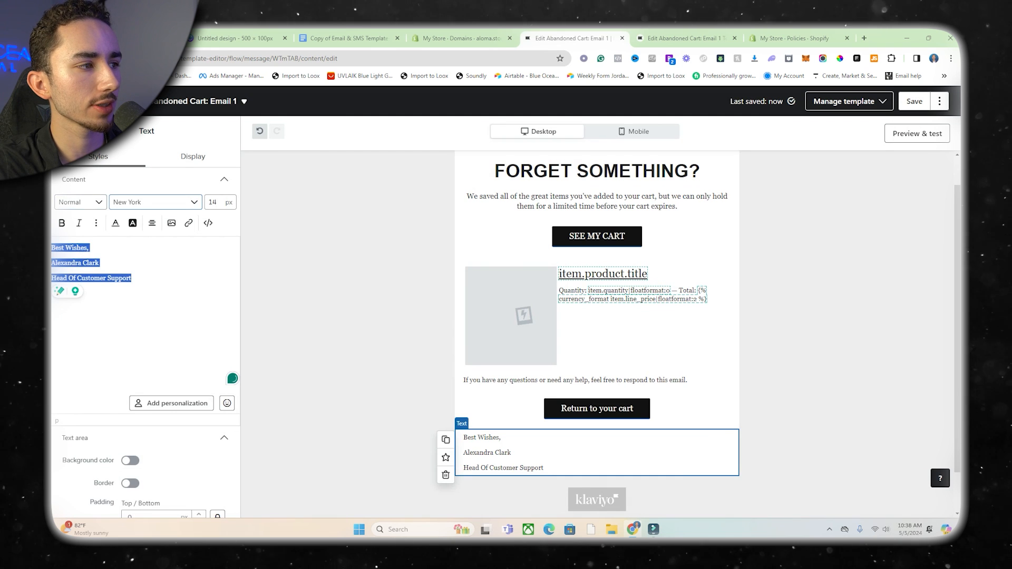
left_click(213, 201)
key("Up")
key("Up")
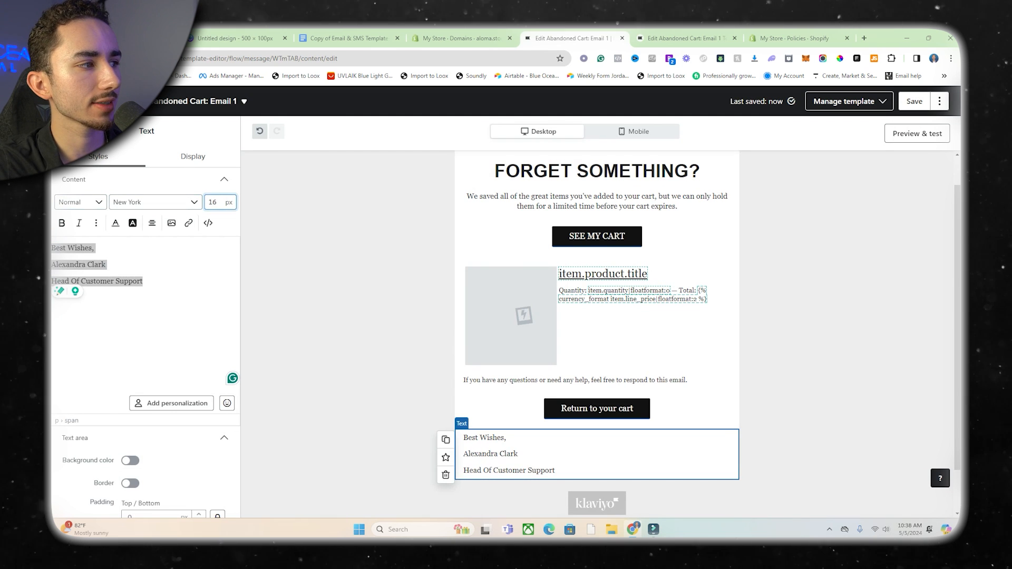
left_click(152, 224)
left_click(170, 245)
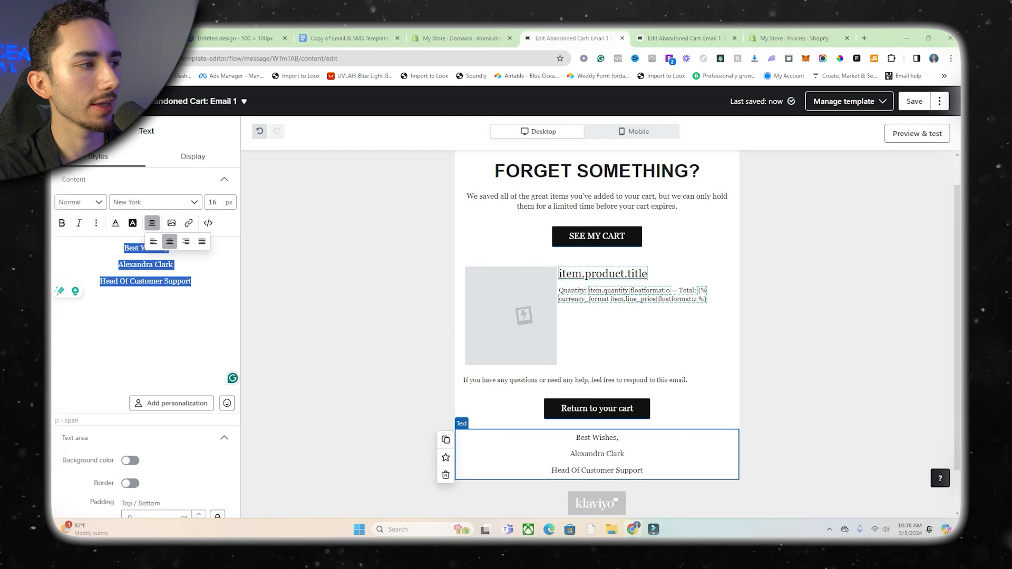
left_click(153, 202)
left_click(133, 303)
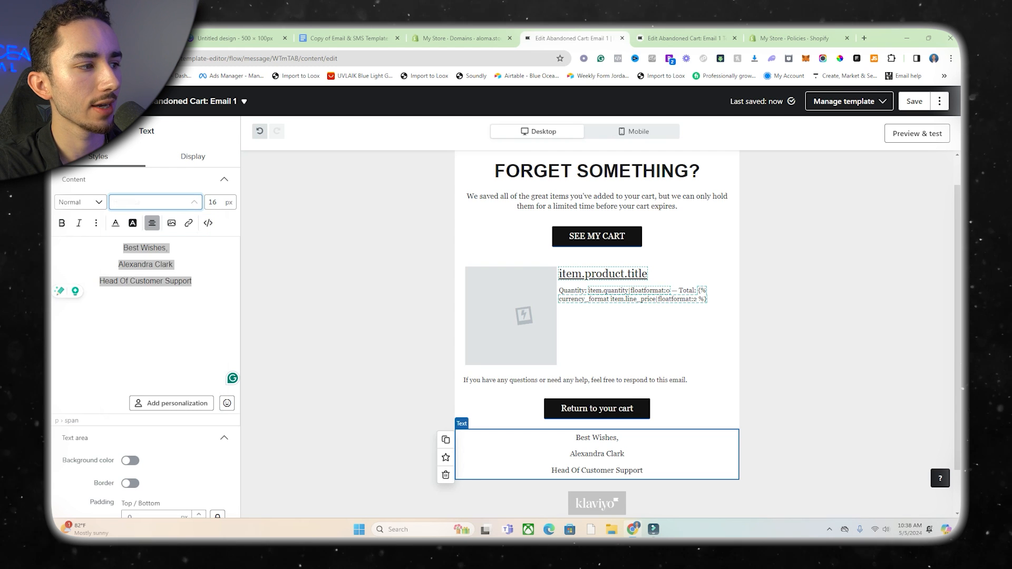
Make the "Return to your cart" button full width and relabel it "FINISH MY ORDER".
left_click(597, 409)
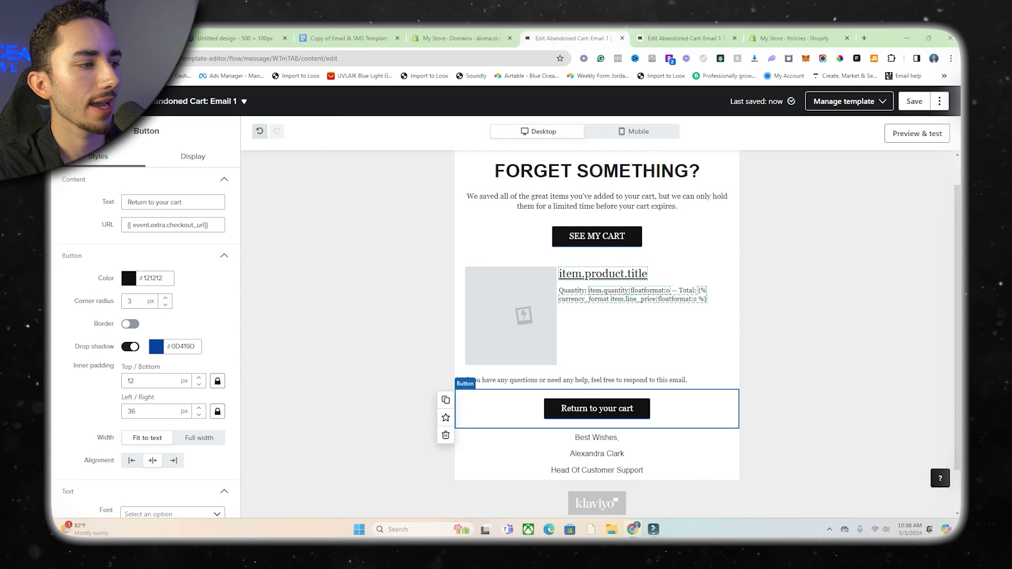
scroll(148, 316, "down", 4)
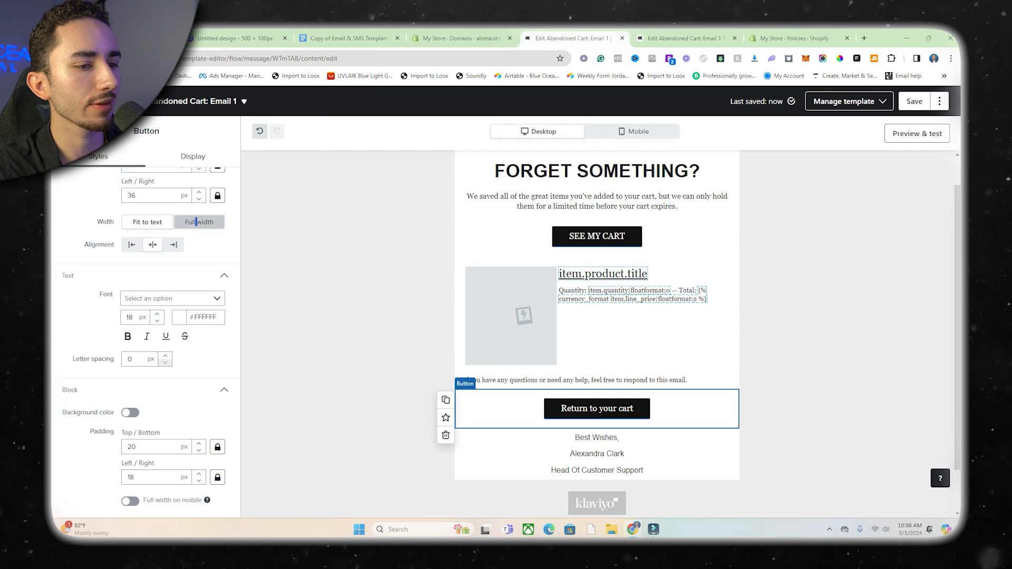
left_click(196, 222)
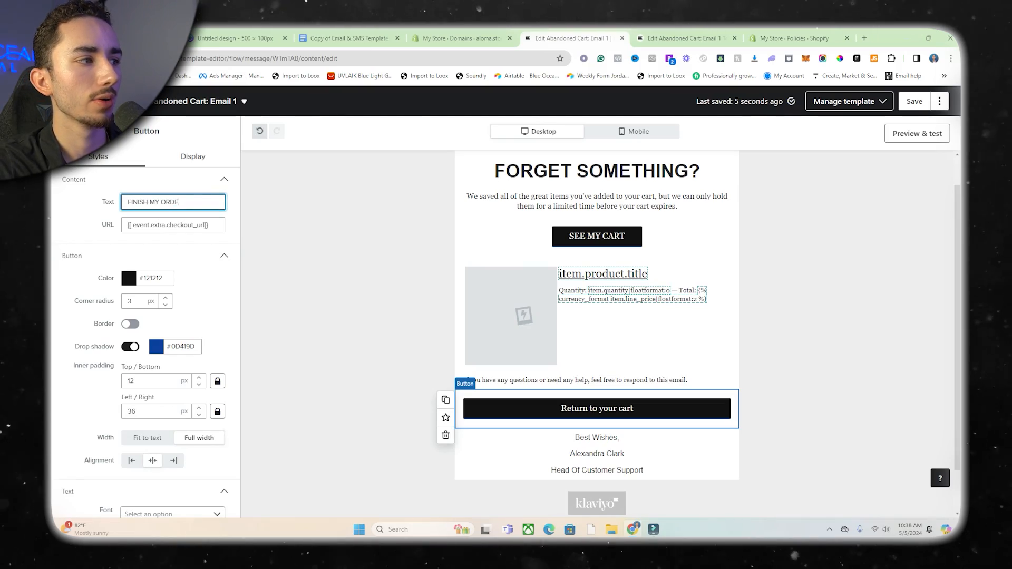
Set the support line above the "FINISH MY ORDER" button to a font size of 16 px and center it.
left_click(575, 380)
key("ctrl+a")
double_click(213, 202)
type("16")
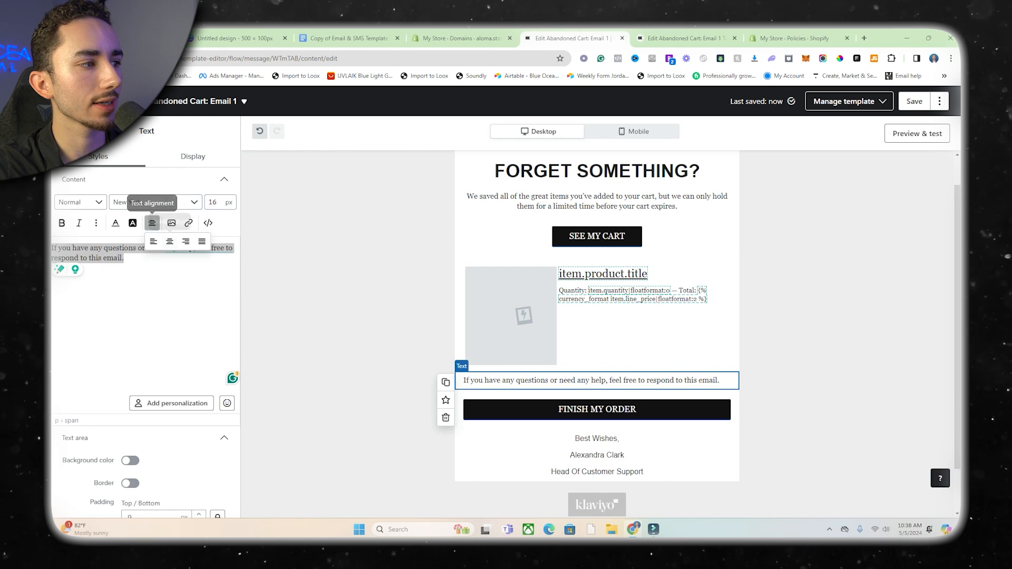
left_click(151, 223)
left_click(169, 242)
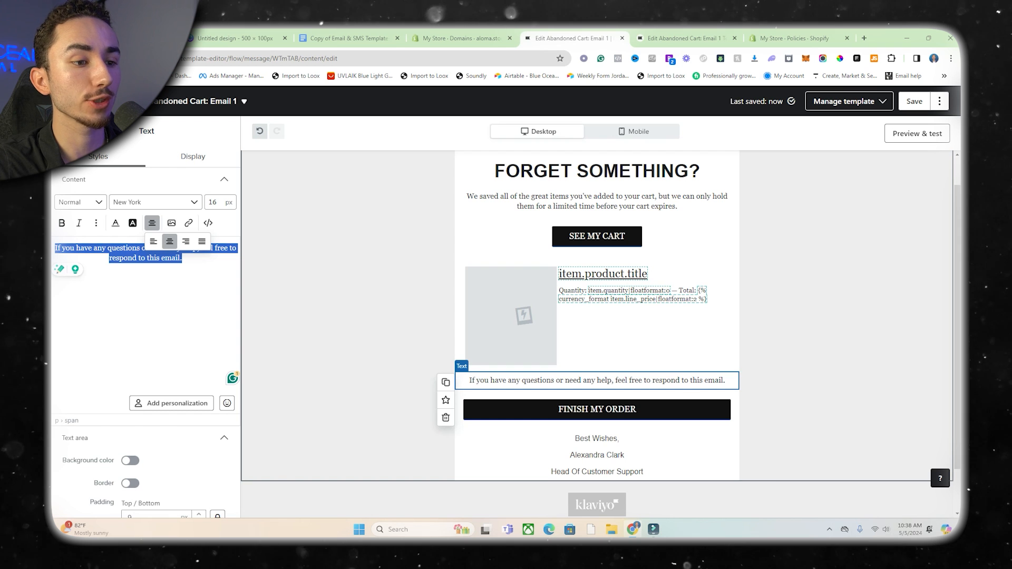
Try to make the sign-off text bold and open the email's preview and test options.
left_click(597, 456)
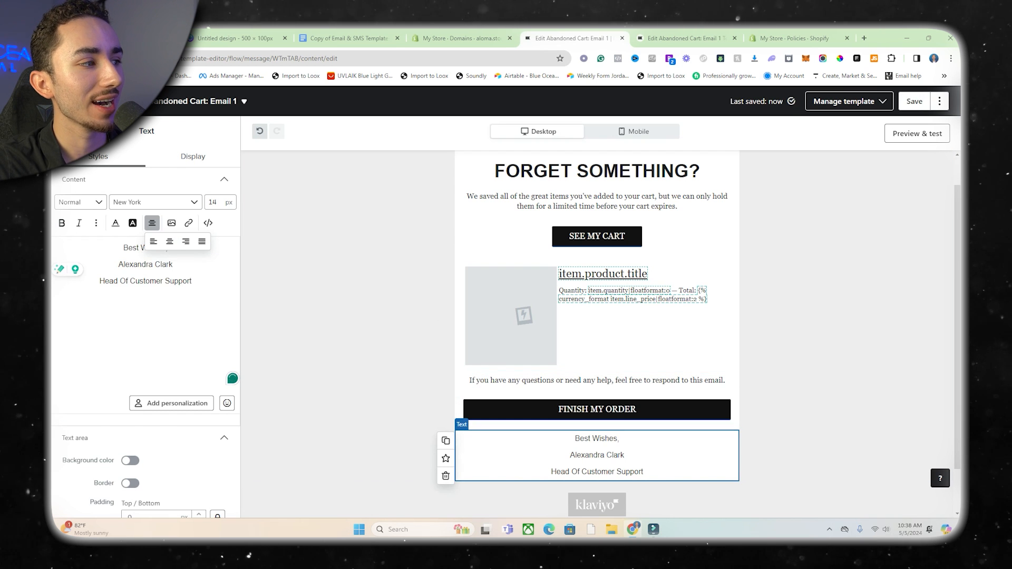
left_click_drag(132, 265, 193, 283)
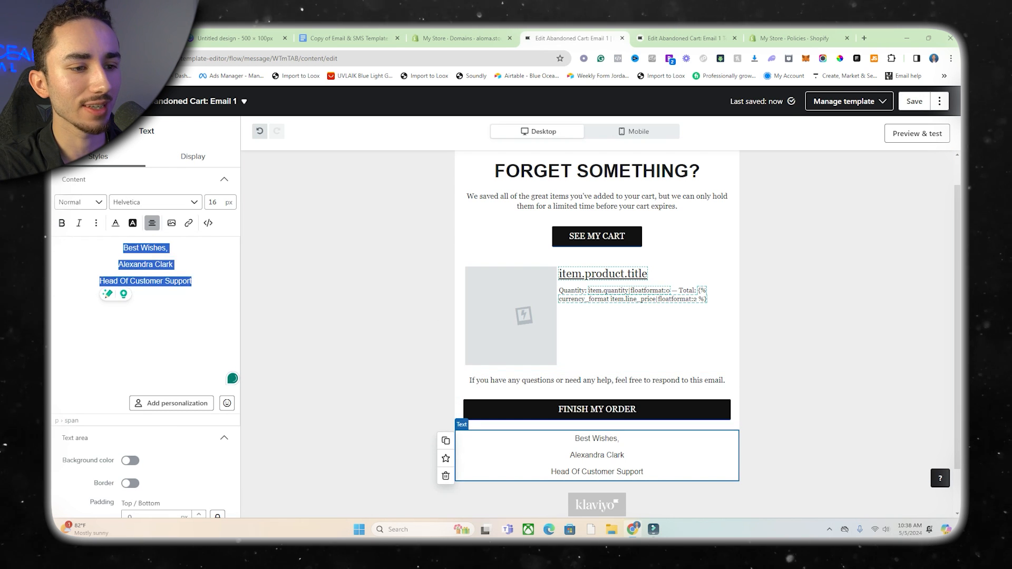
left_click(62, 223)
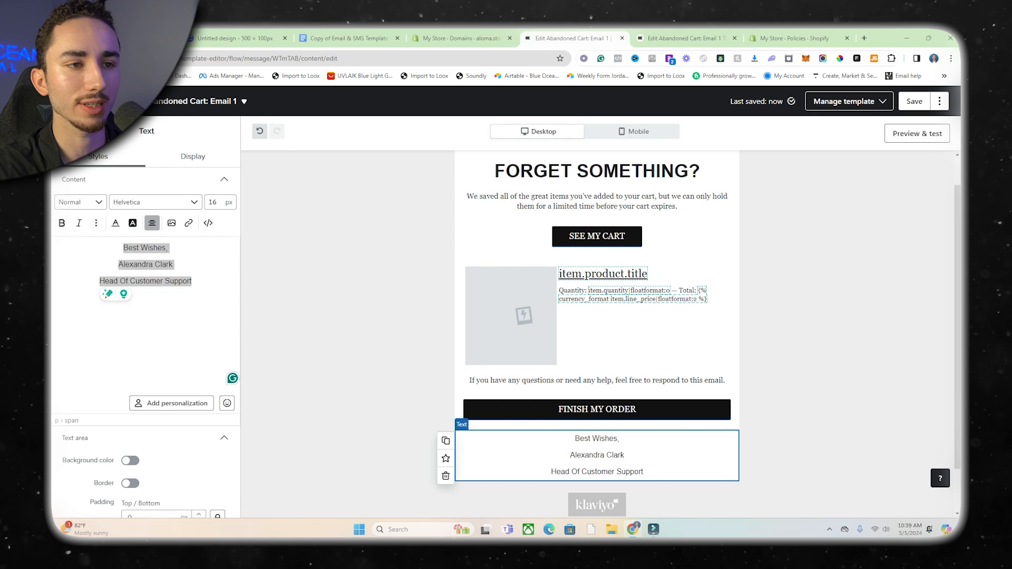
left_click(917, 134)
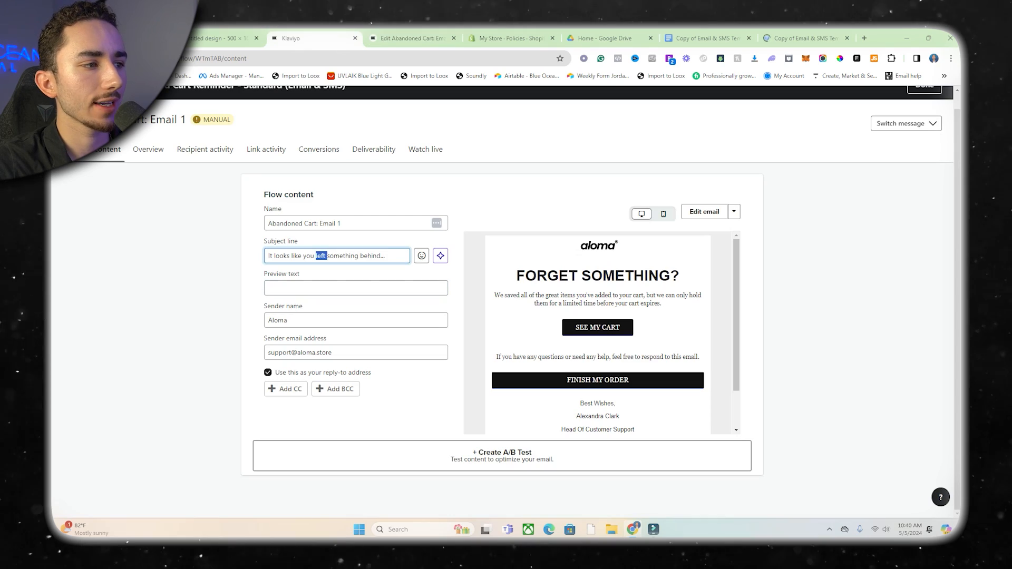
Replace the subject line of Abandoned Cart: Email 1 with one beginning "Oops".
key("ctrl+a")
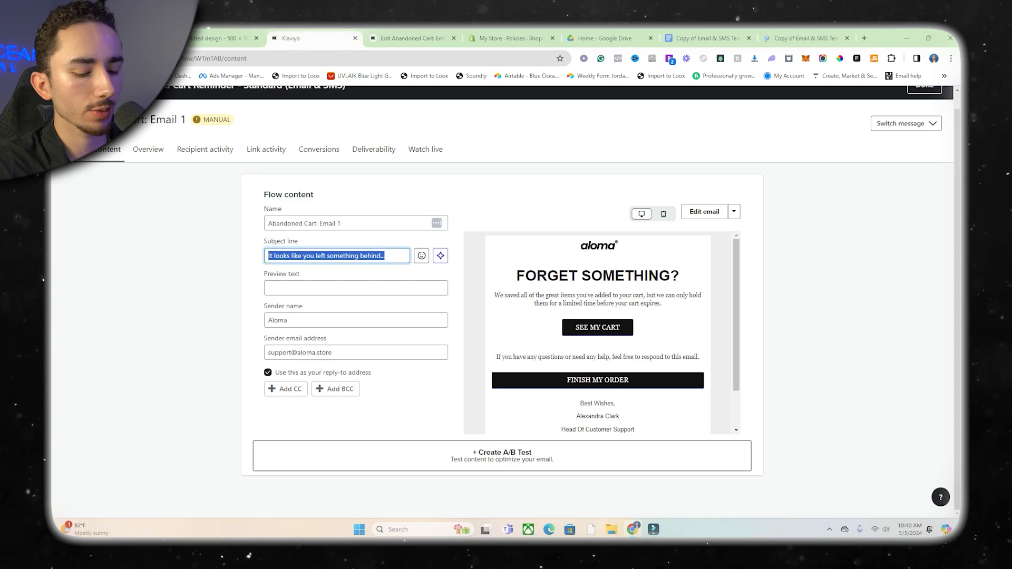
type("Oops")
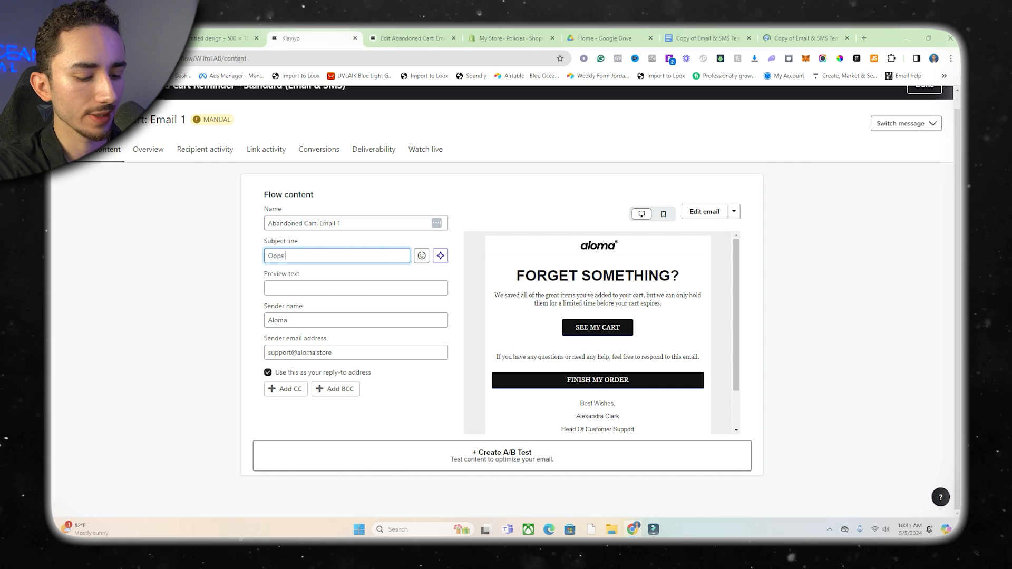